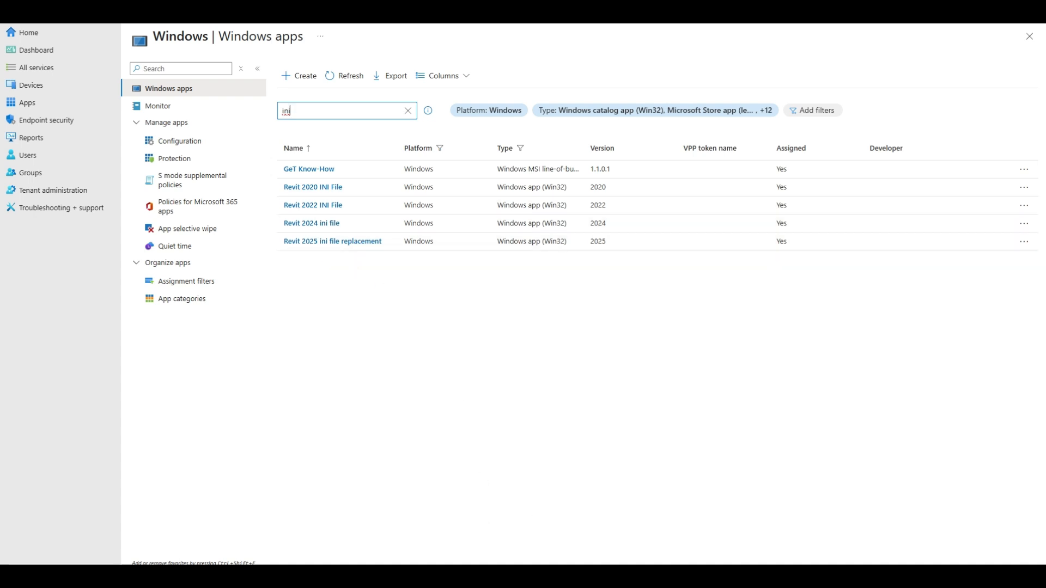
Switch to File Explorer and open the Input folder inside C:\Intune.
click(571, 576)
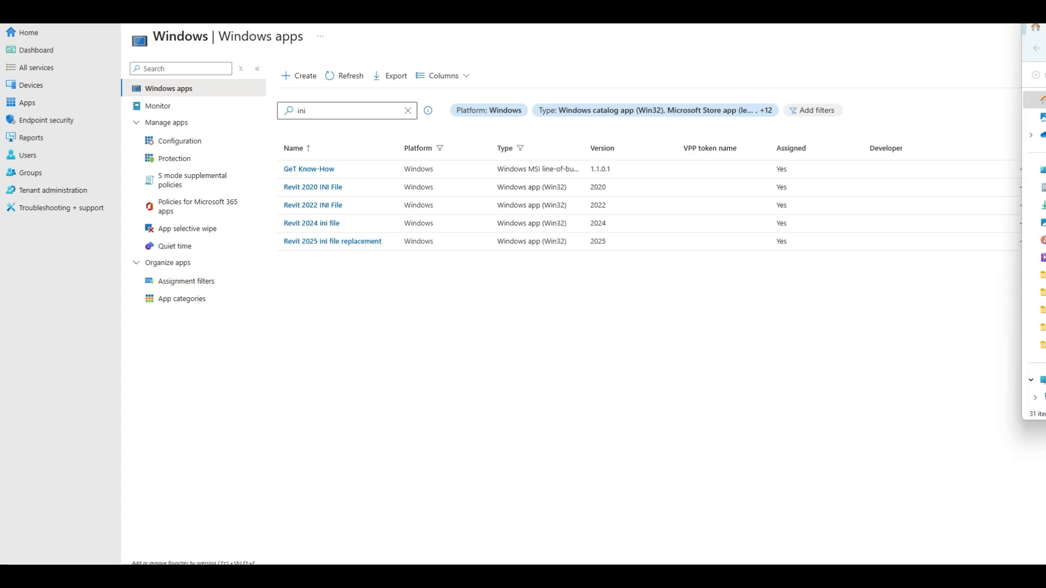
drag(1045, 22, 614, 71)
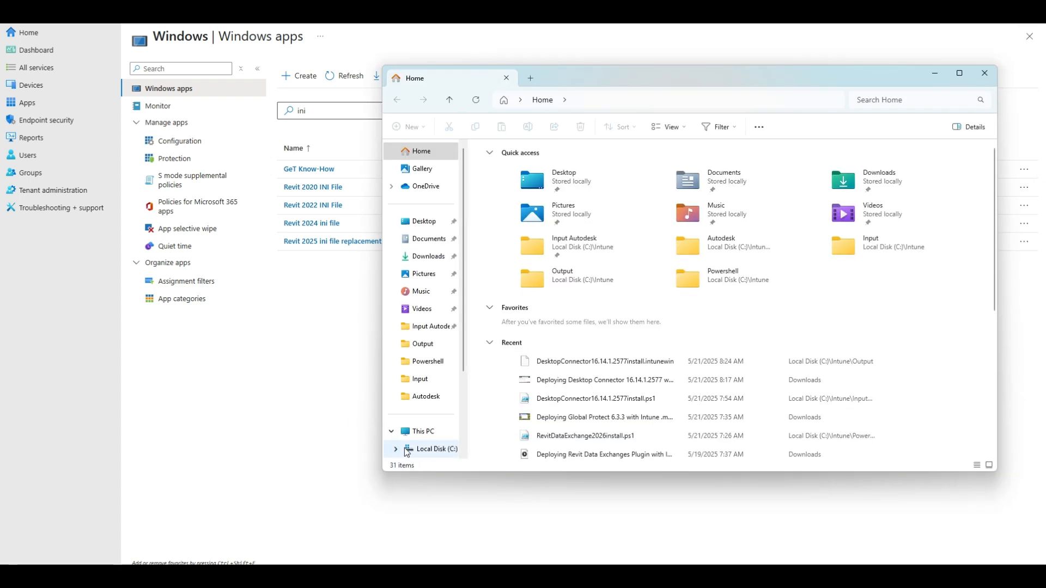
click(425, 433)
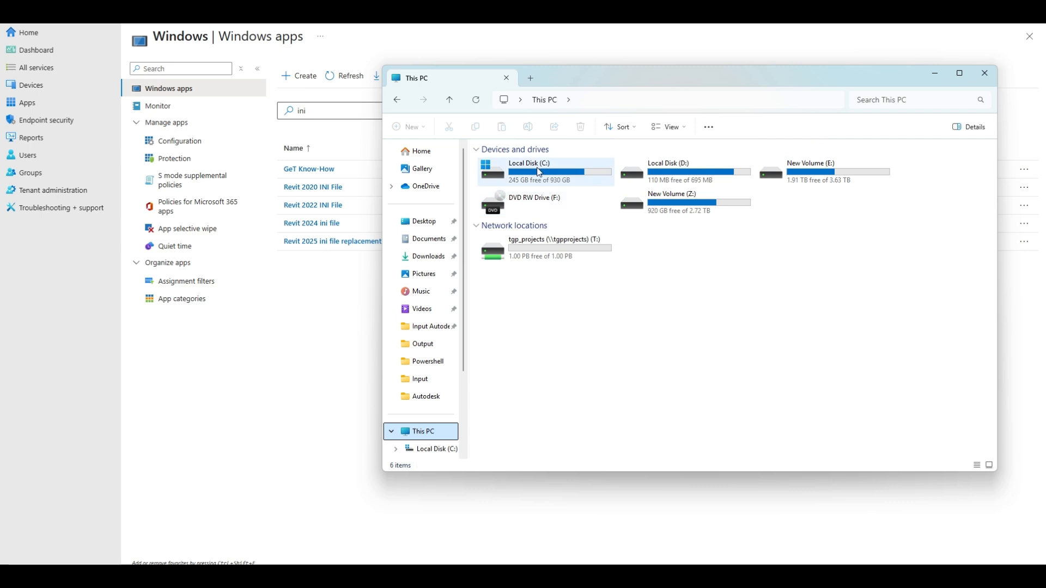
double_click(535, 166)
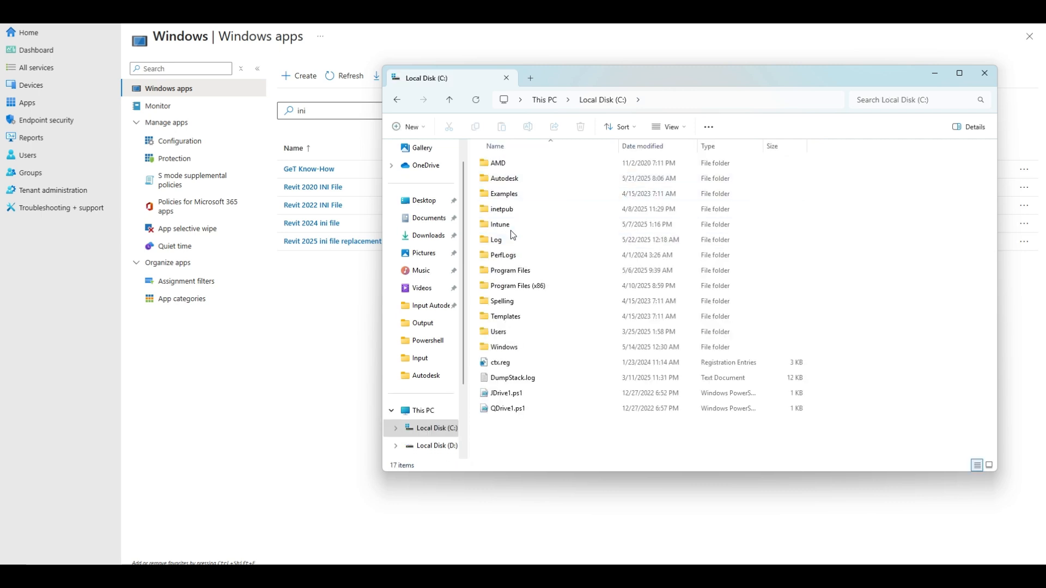
click(511, 229)
double_click(512, 231)
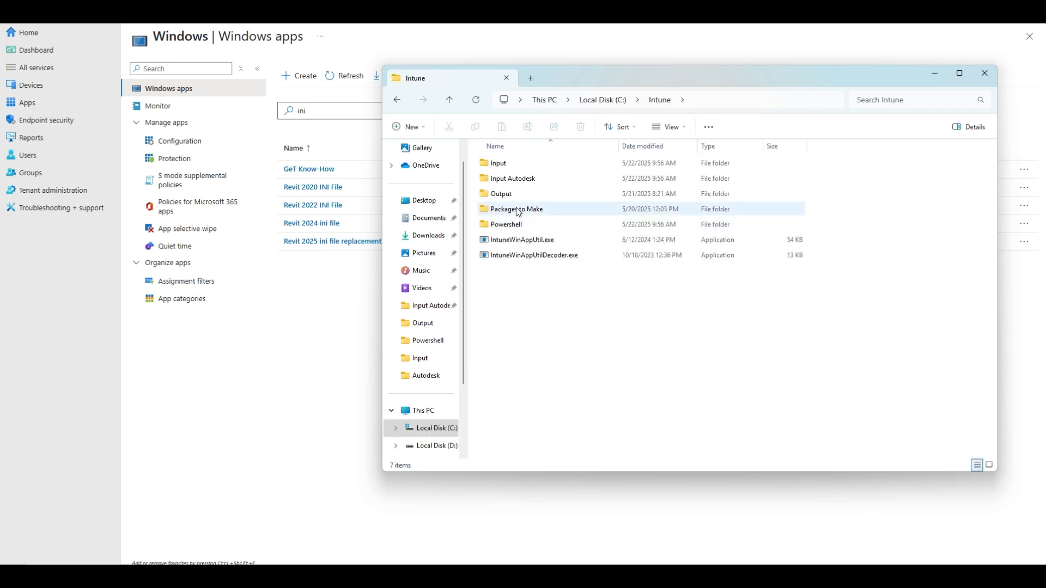
click(505, 165)
double_click(504, 165)
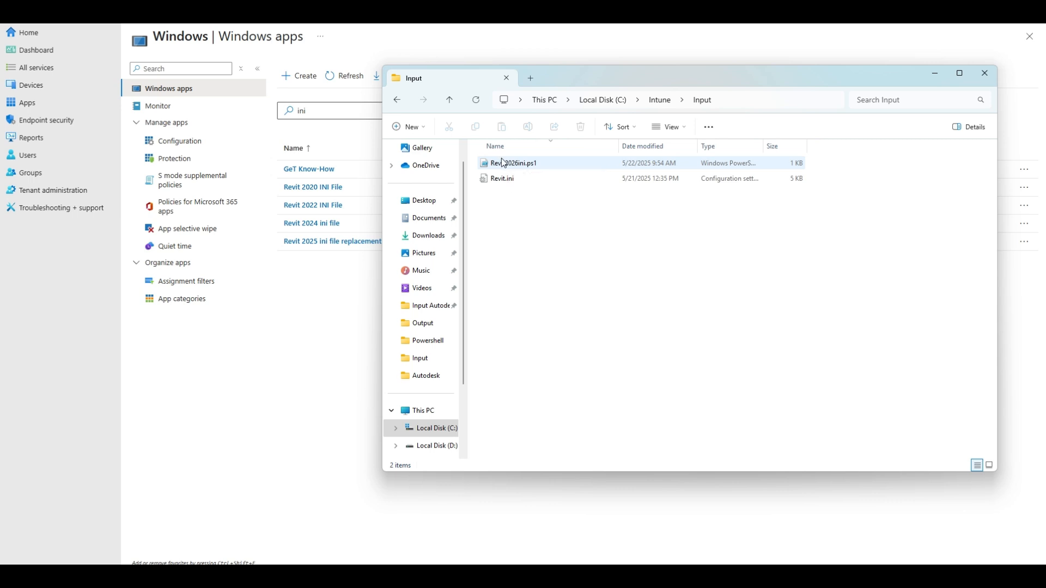
Open Revit2026ini.ps1 in Notepad and review its Copy-Item commands and destination paths.
click(503, 166)
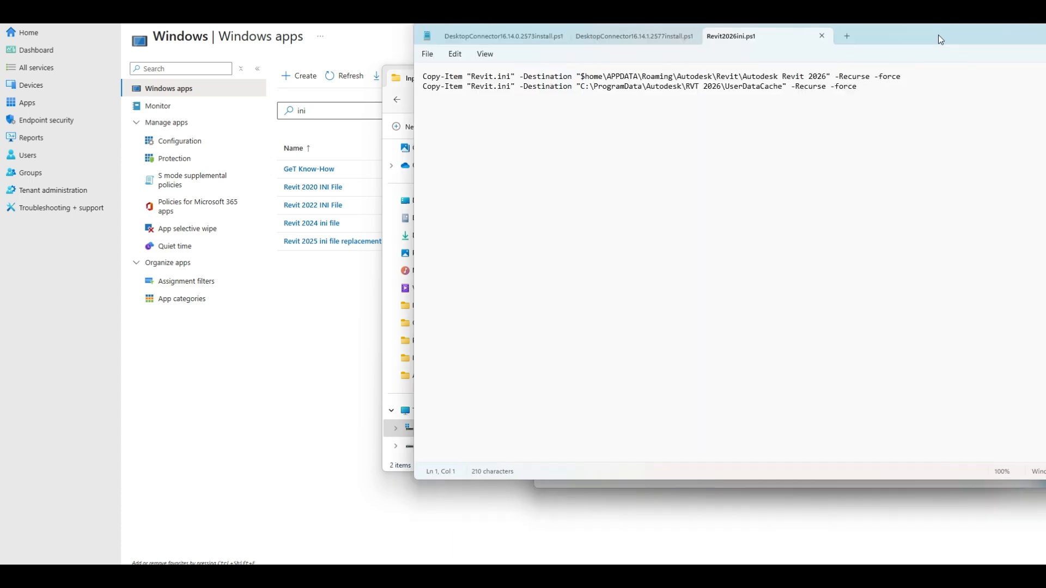
drag(938, 34, 667, 46)
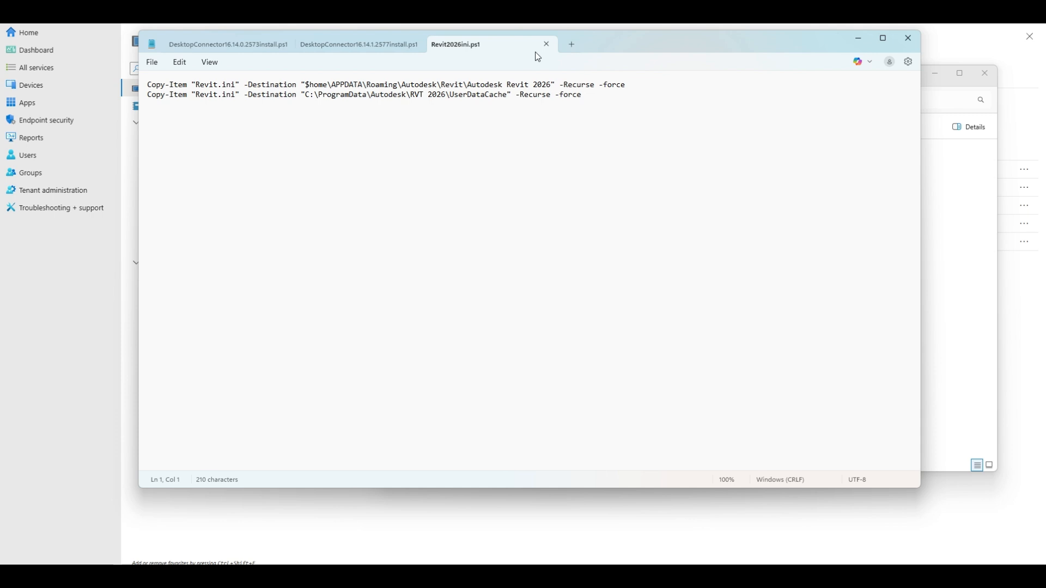
drag(600, 43, 1045, 44)
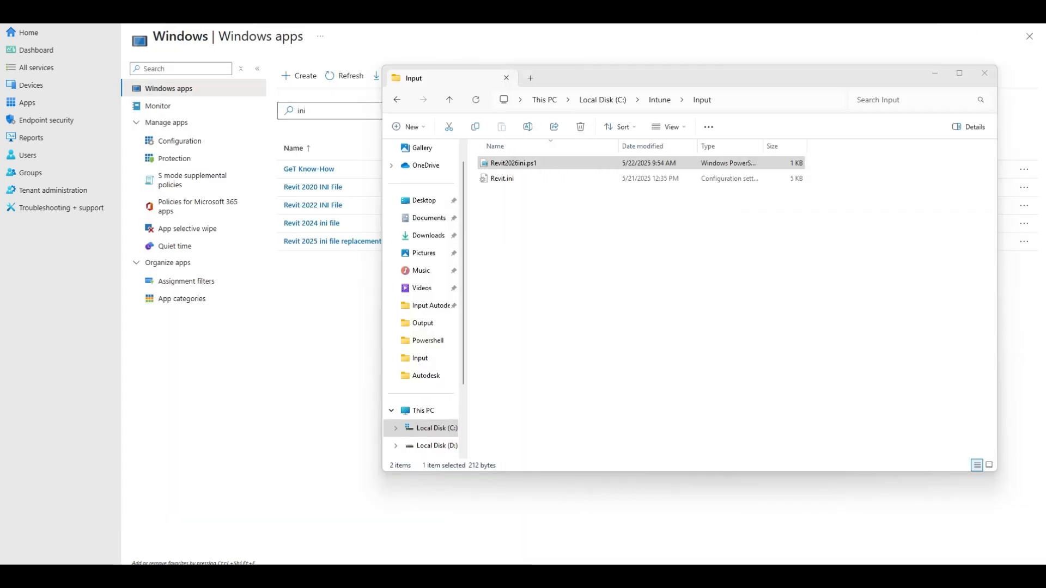
Launch Windows PowerShell and change the working directory to c:\intune.
key(super)
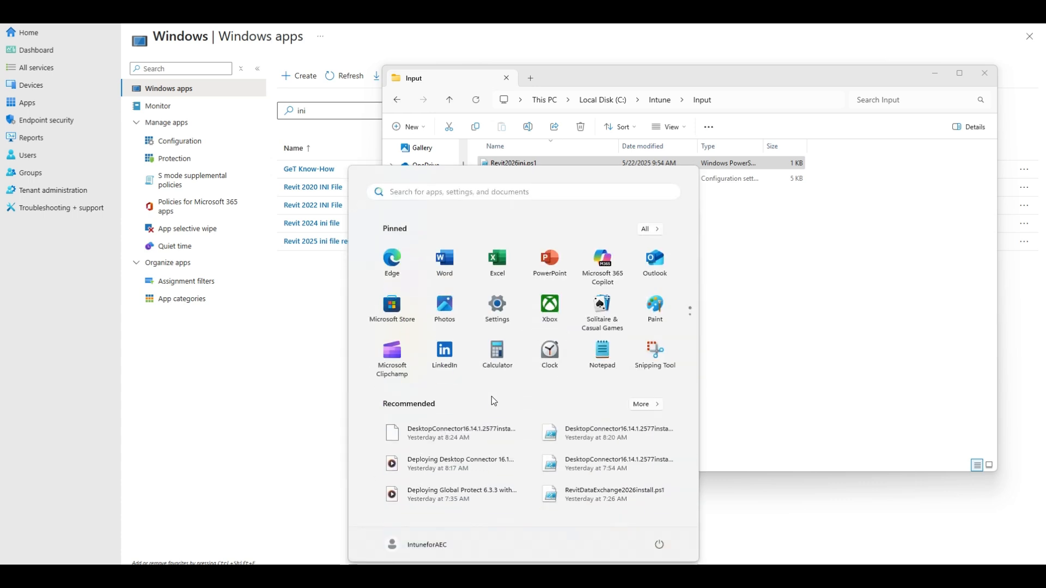
text(power)
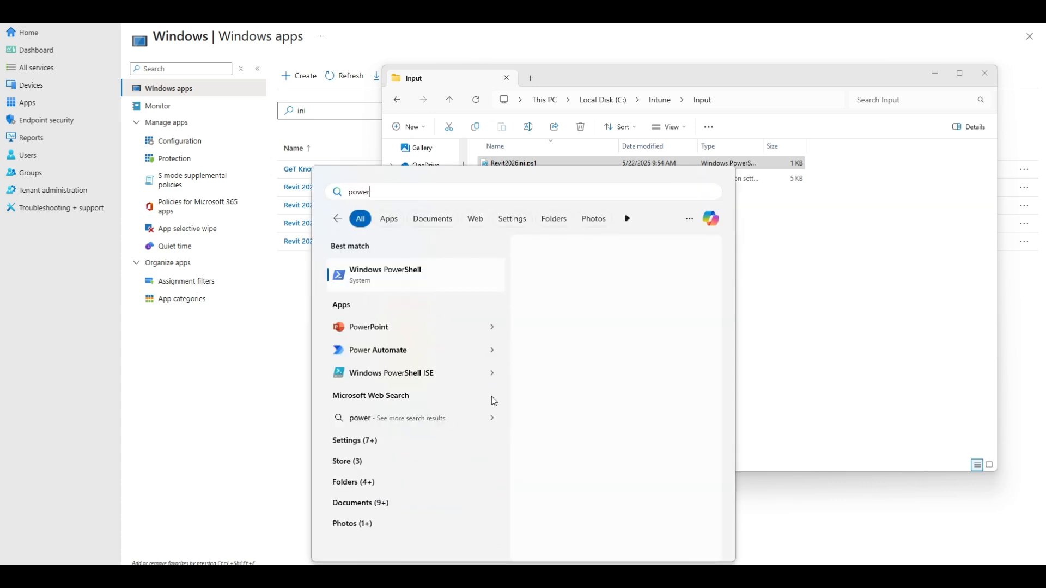
key(Return)
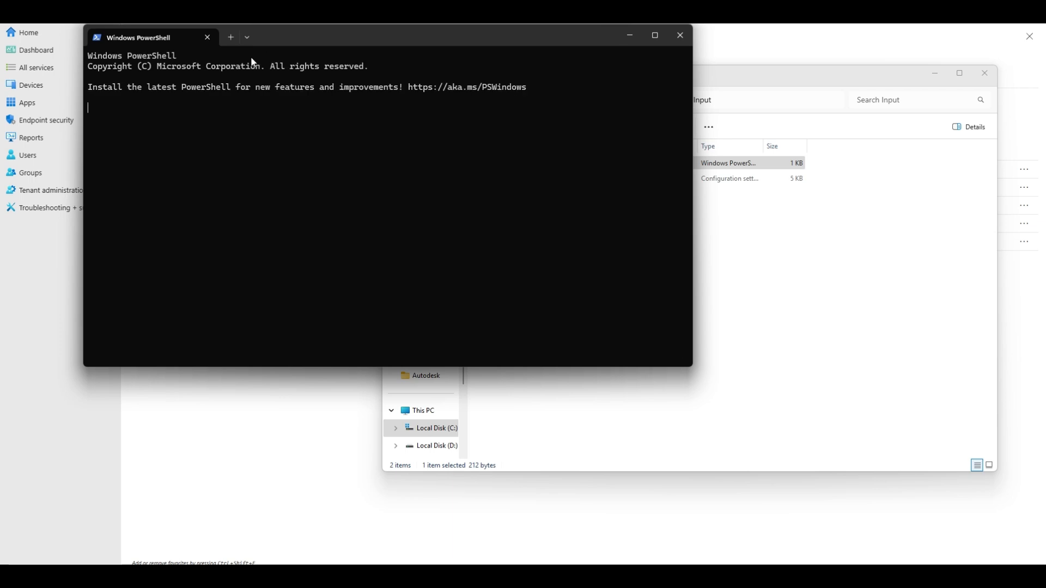
text(cd)
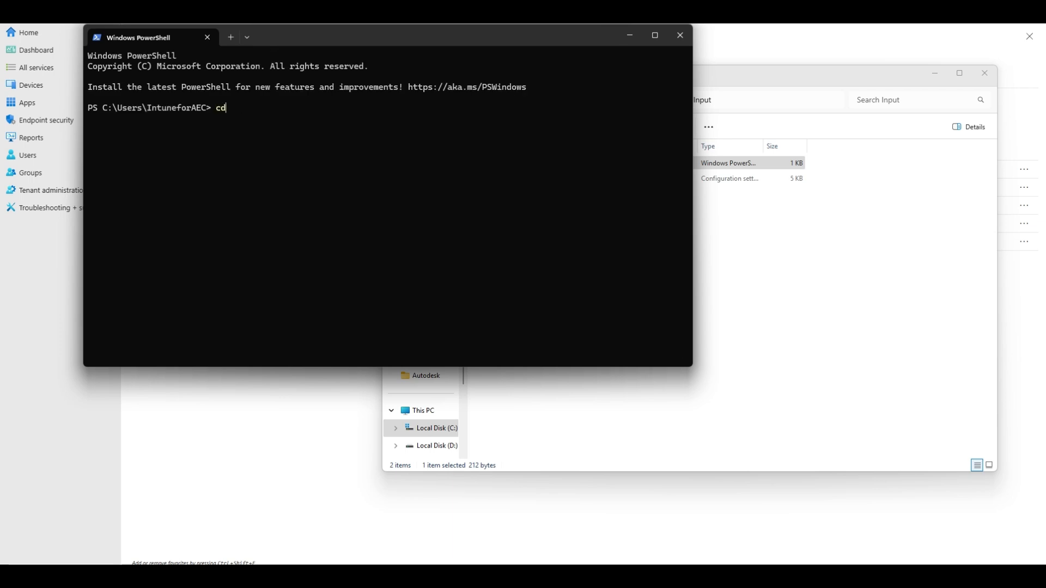
text( c:\intune)
key(Return)
Run IntuneWinAppUtil.exe and specify input as the source folder.
text(int)
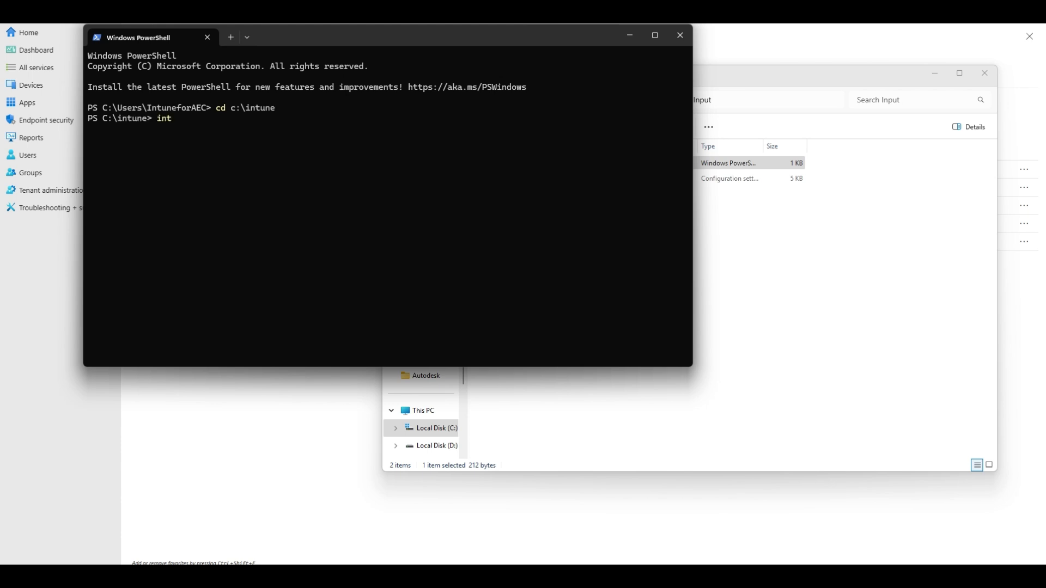
text(u)
key(Tab)
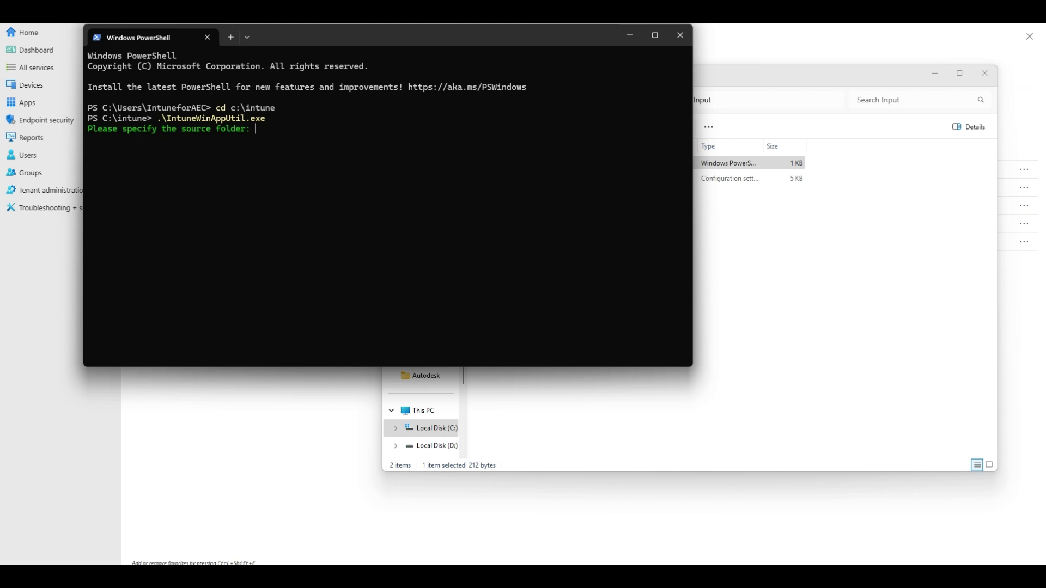
text(input)
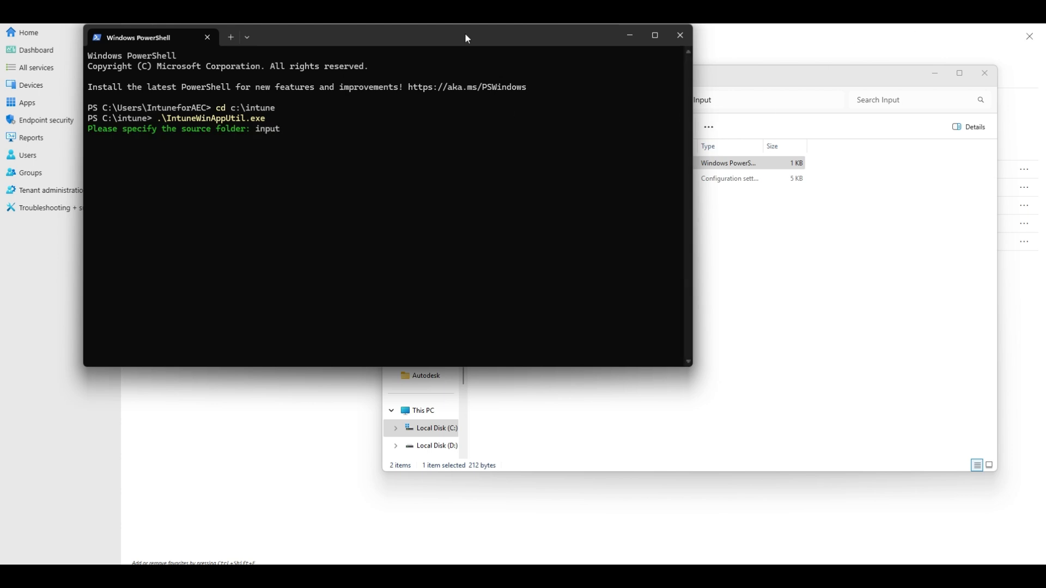
key(Return)
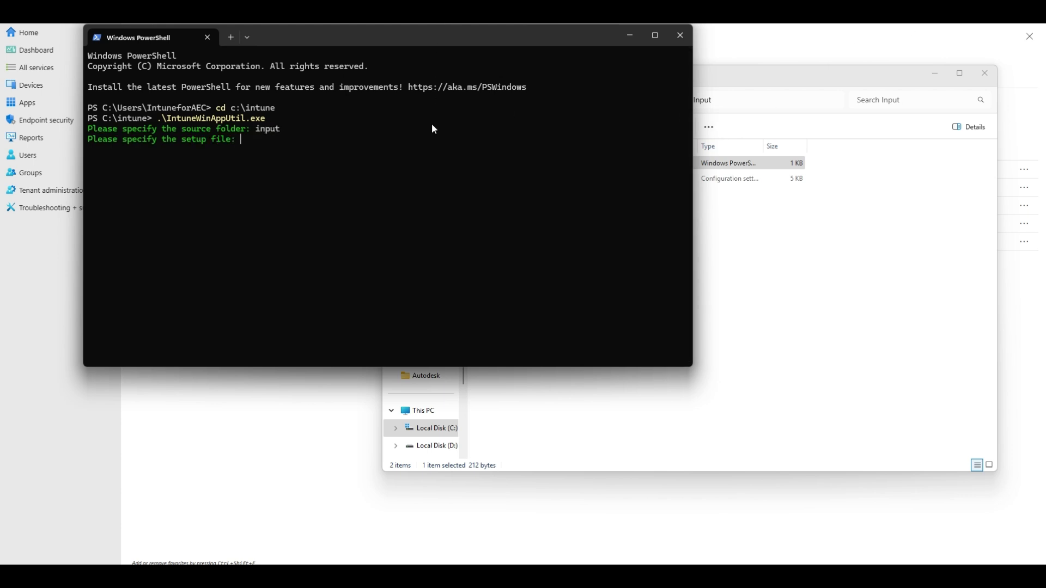
Check the script's name in the Input folder and specify Revit2026ini.ps1 as the setup file.
click(758, 96)
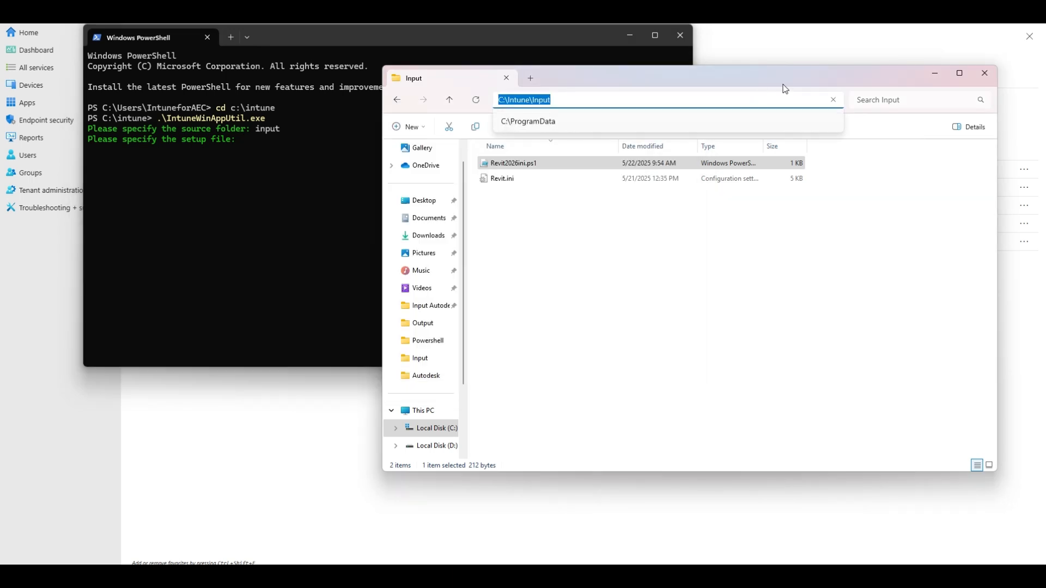
right_click(515, 163)
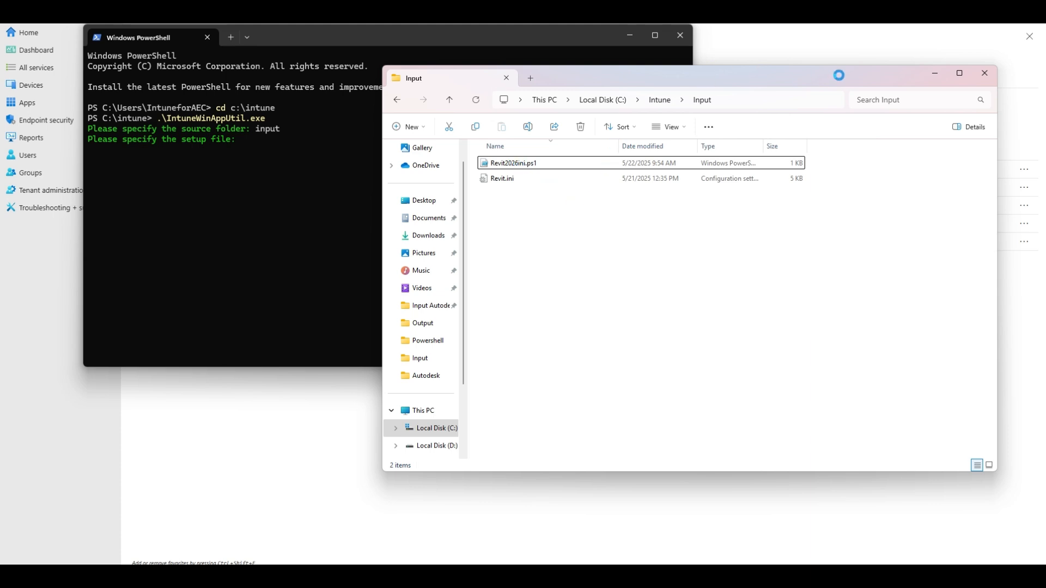
click(281, 186)
drag(417, 46, 364, 225)
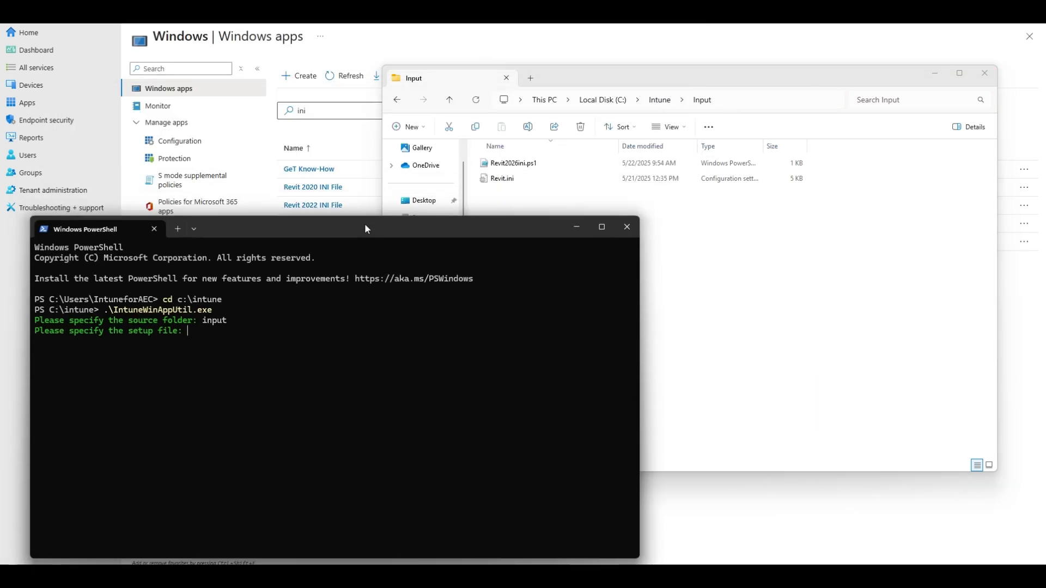
text(Revit)
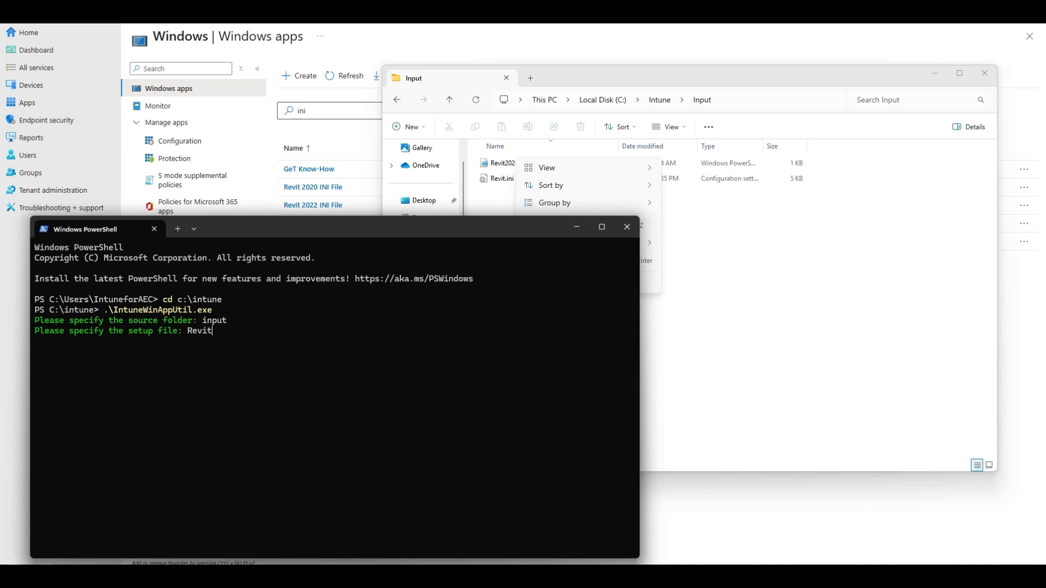
text(2026ini)
click(690, 79)
click(272, 362)
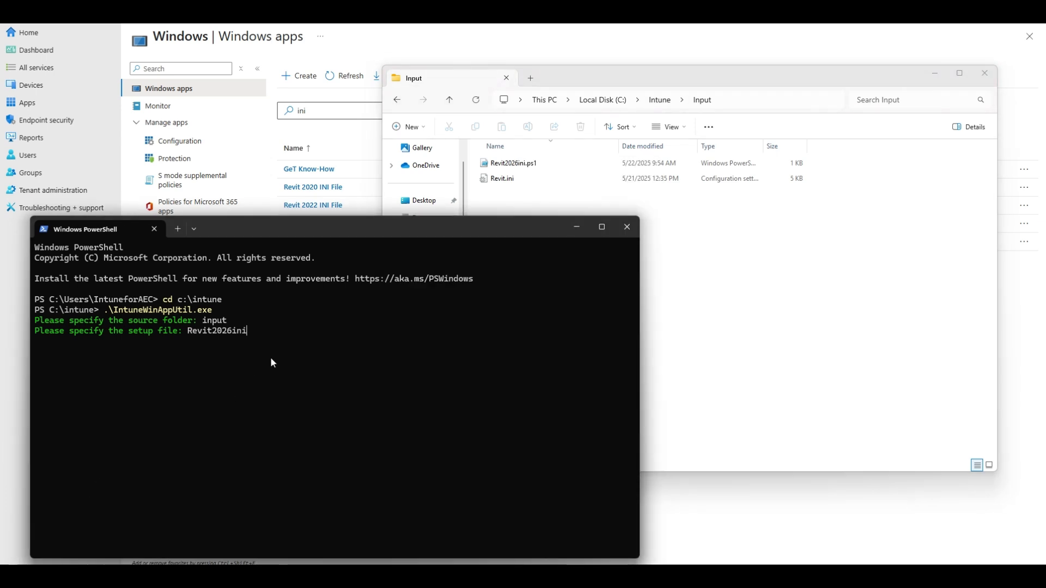
text(.ps1)
key(Return)
Specify output as the output folder, decline a catalog folder, and generate the package.
text(output folder: out)
key(Return)
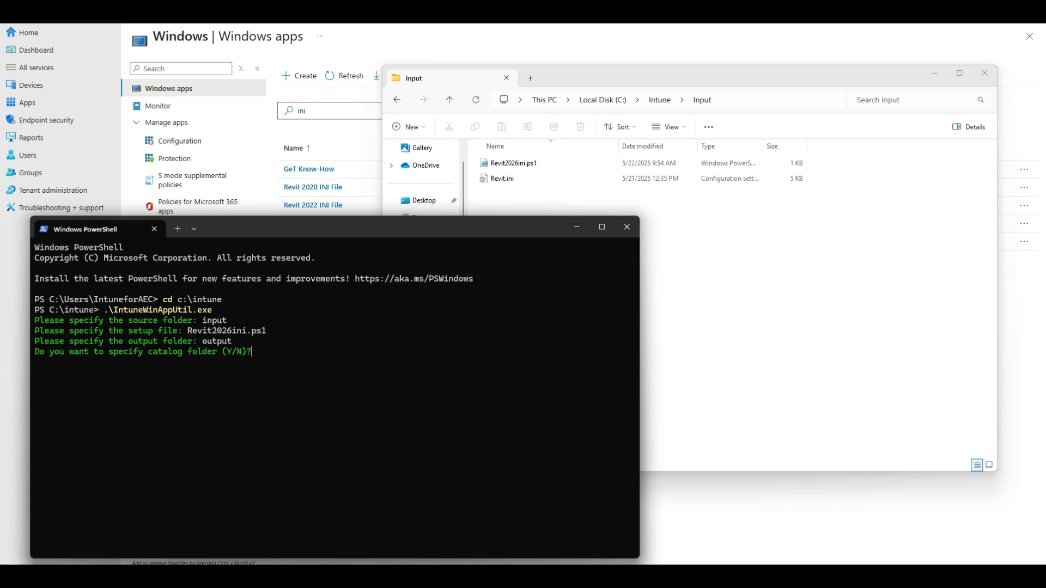
text(n)
key(Return)
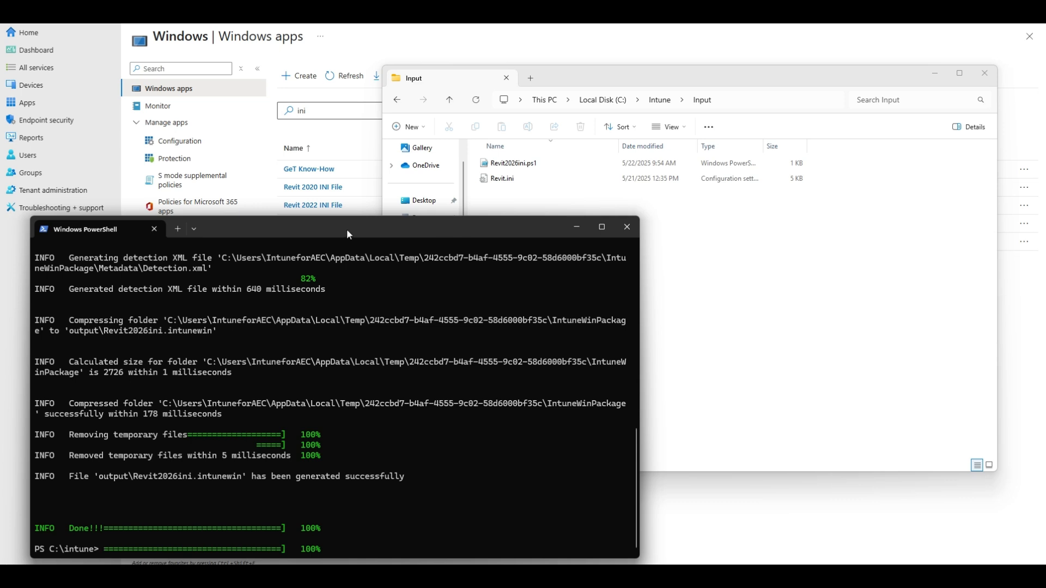
drag(345, 228, 1045, 245)
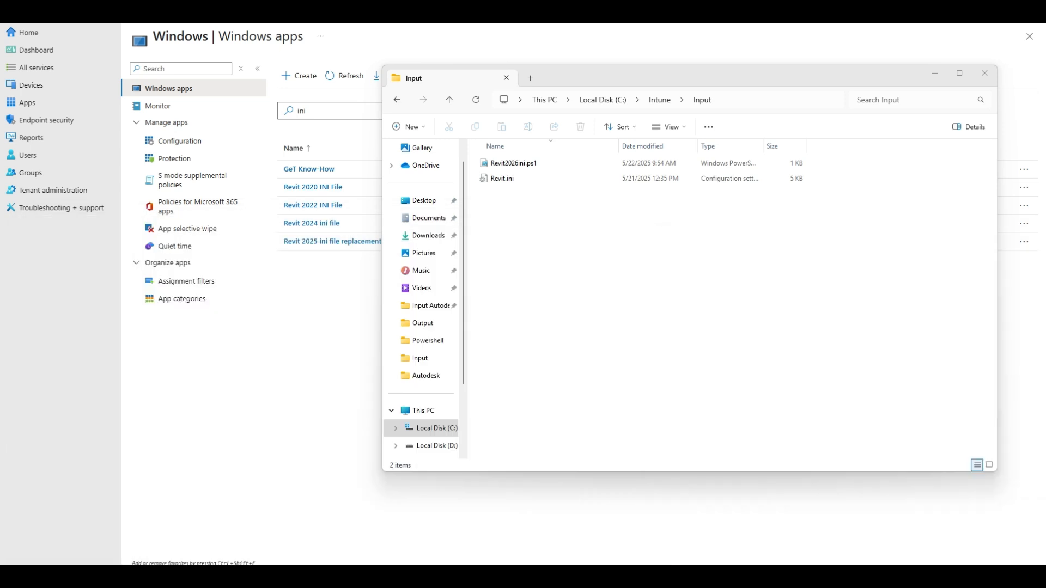
Open the properties of Revit 2025 ini file replacement in a separate browser tab and start creating a new Windows app in Intune.
right_click(305, 244)
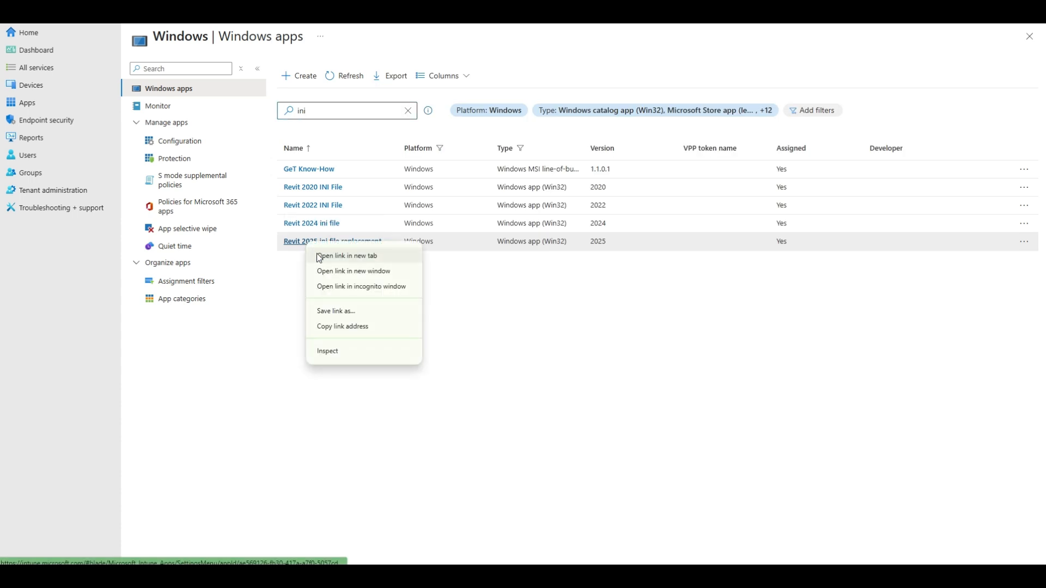
click(317, 255)
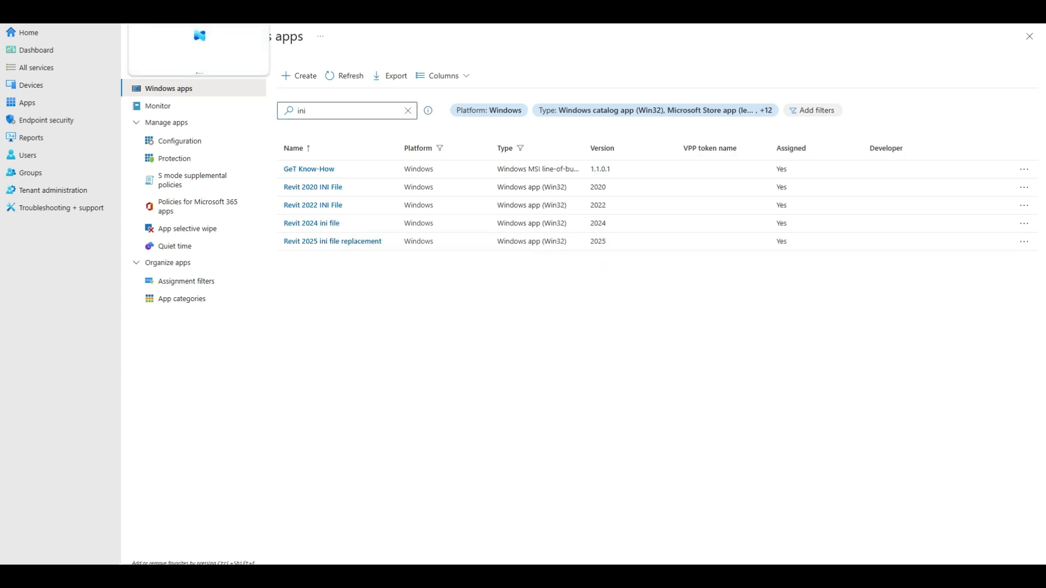
click(299, 76)
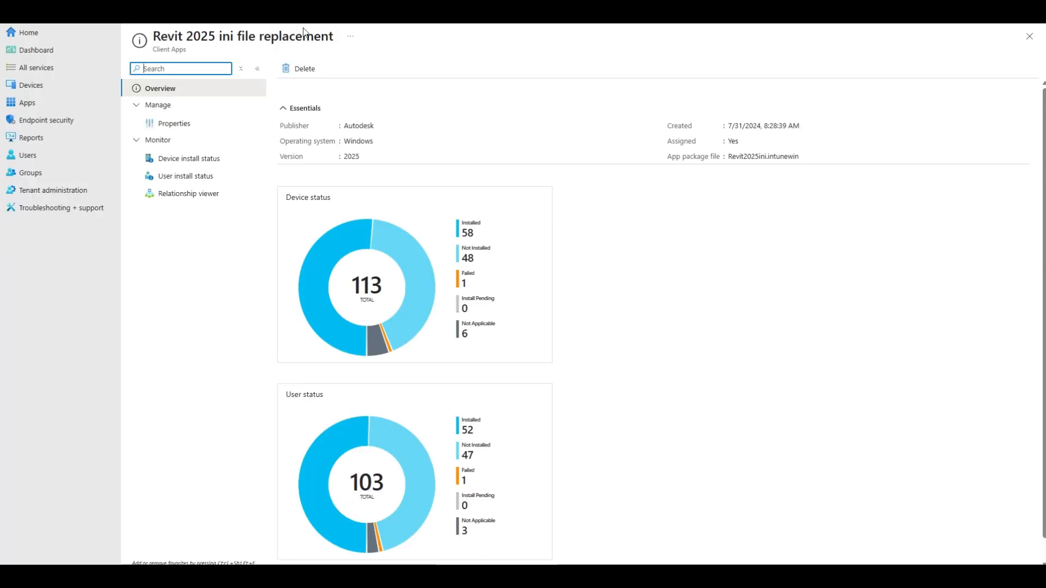
click(163, 124)
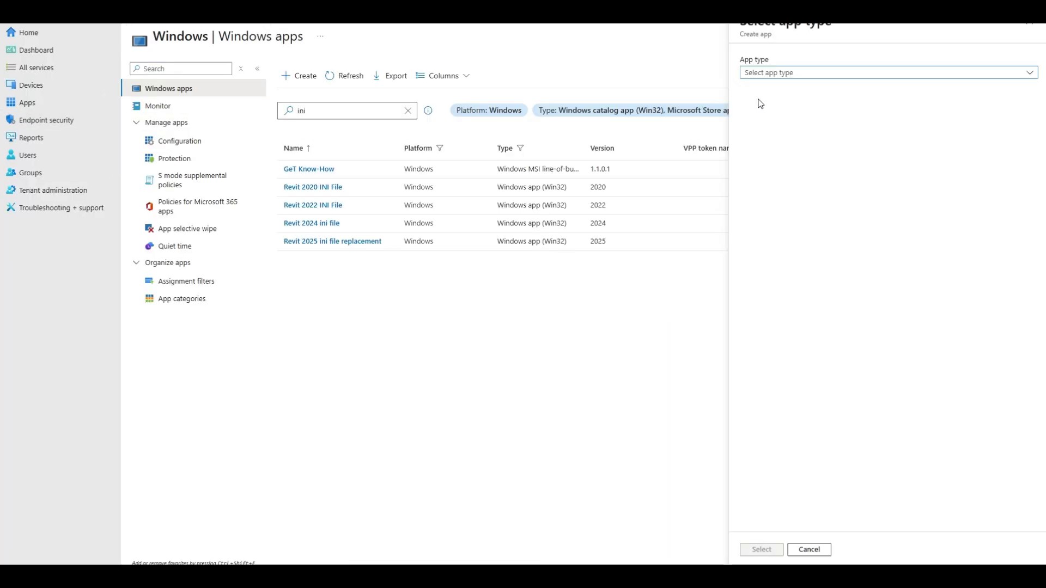
Choose Windows app (Win32) as the type of the new app.
click(833, 74)
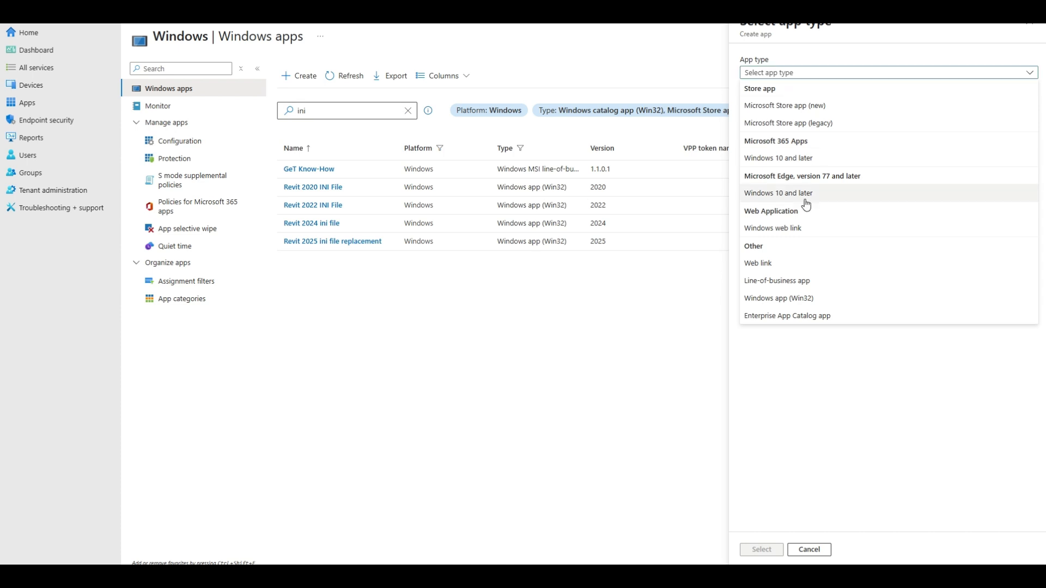
click(800, 298)
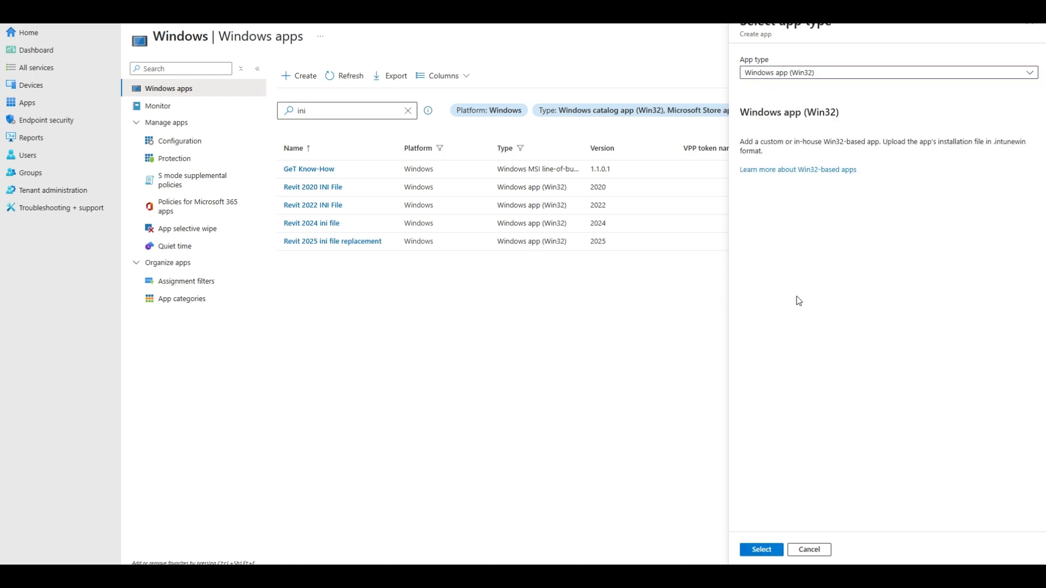
click(761, 549)
Select Revit2026ini.intunewin as the new app's package file and confirm it.
click(303, 106)
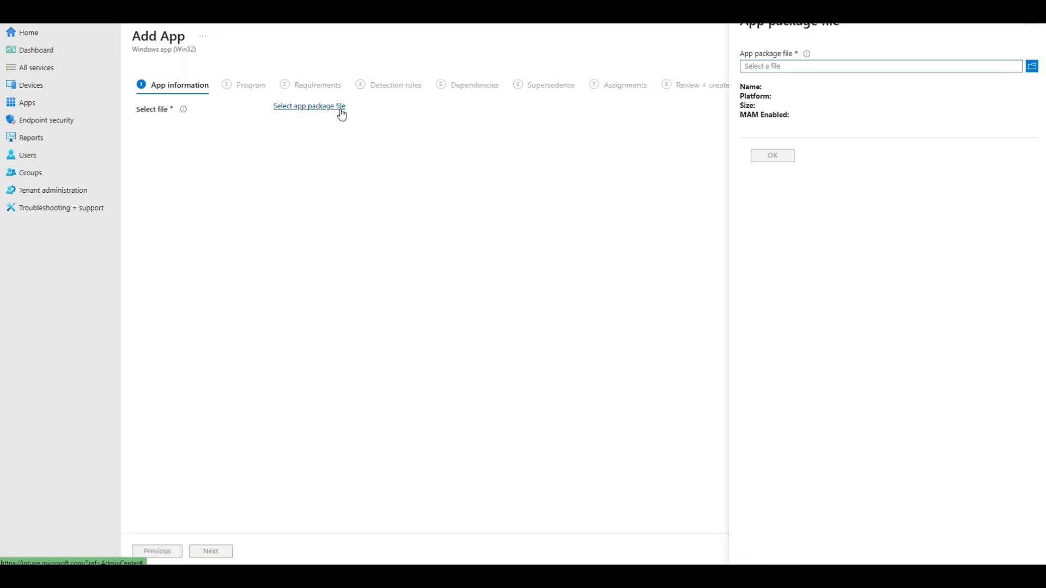
click(1032, 66)
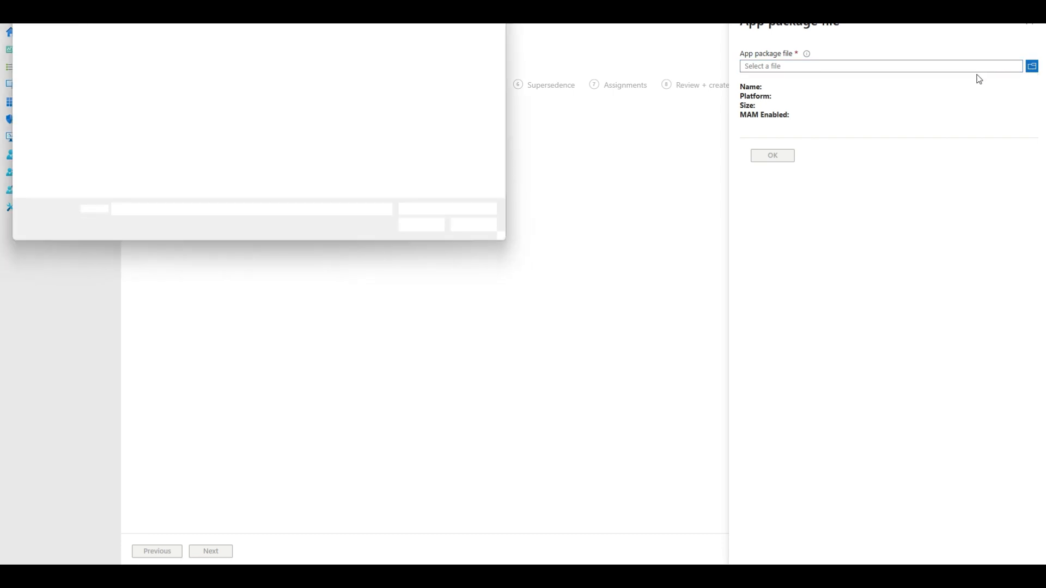
double_click(142, 26)
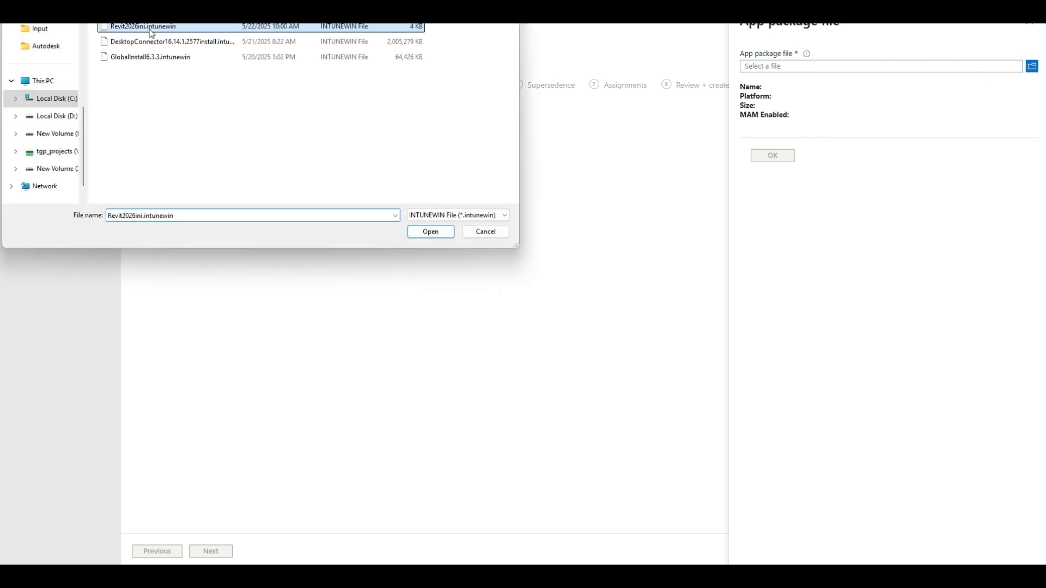
click(783, 157)
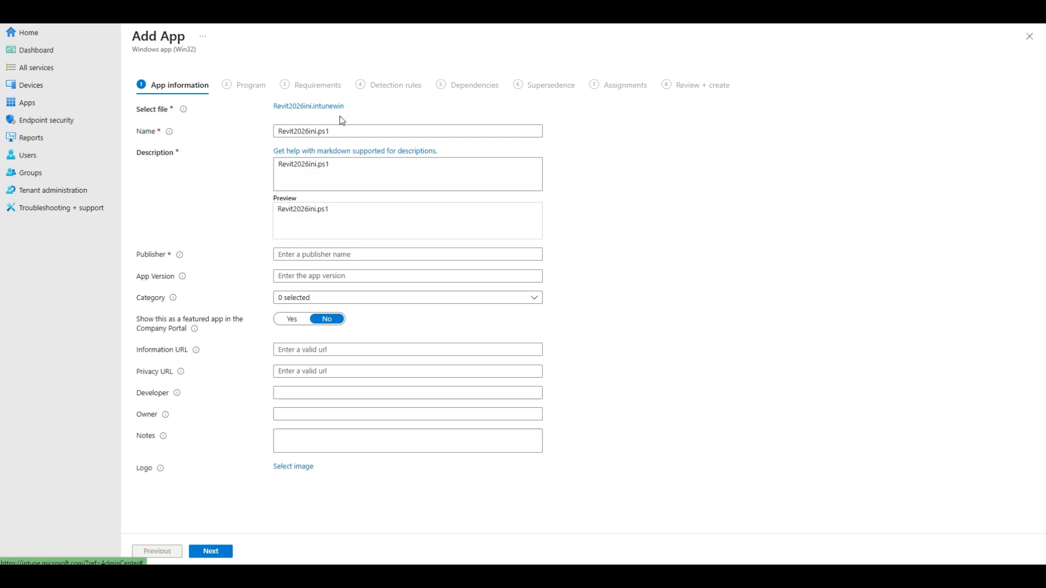
Name the new app "Revit 2026 ini File".
triple_click(353, 131)
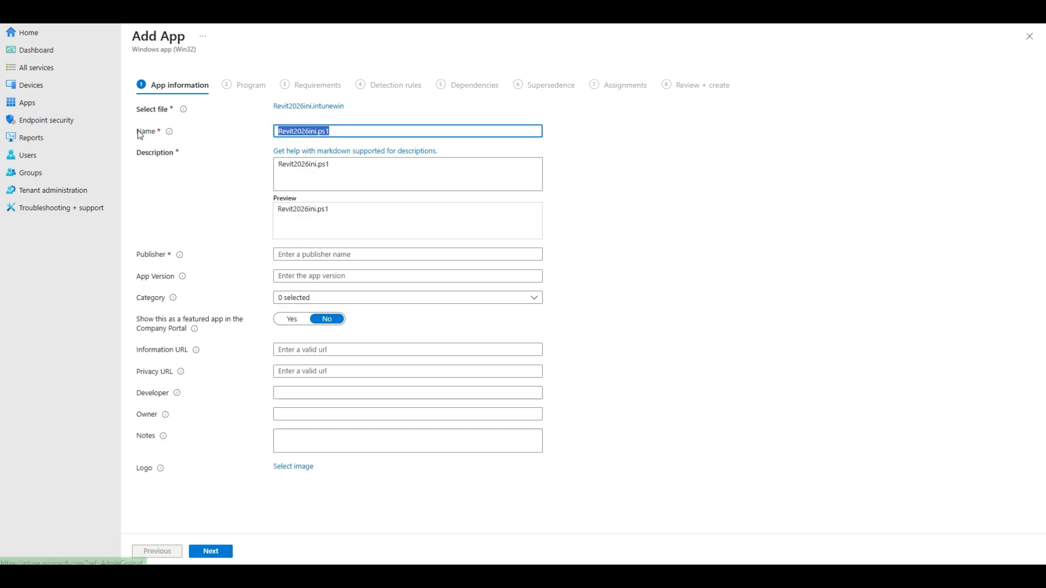
text(Revit 202)
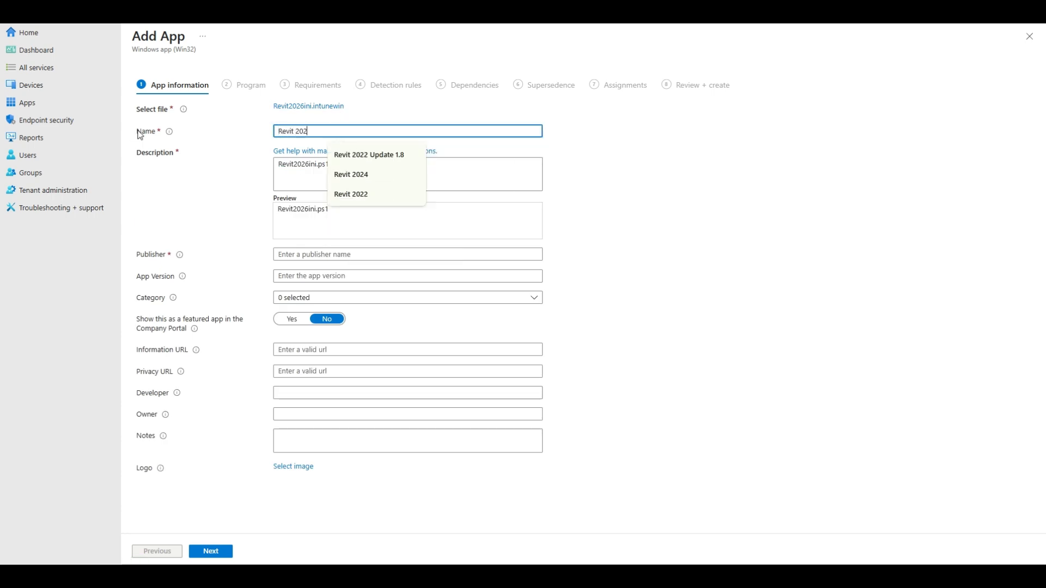
text(6 ini F)
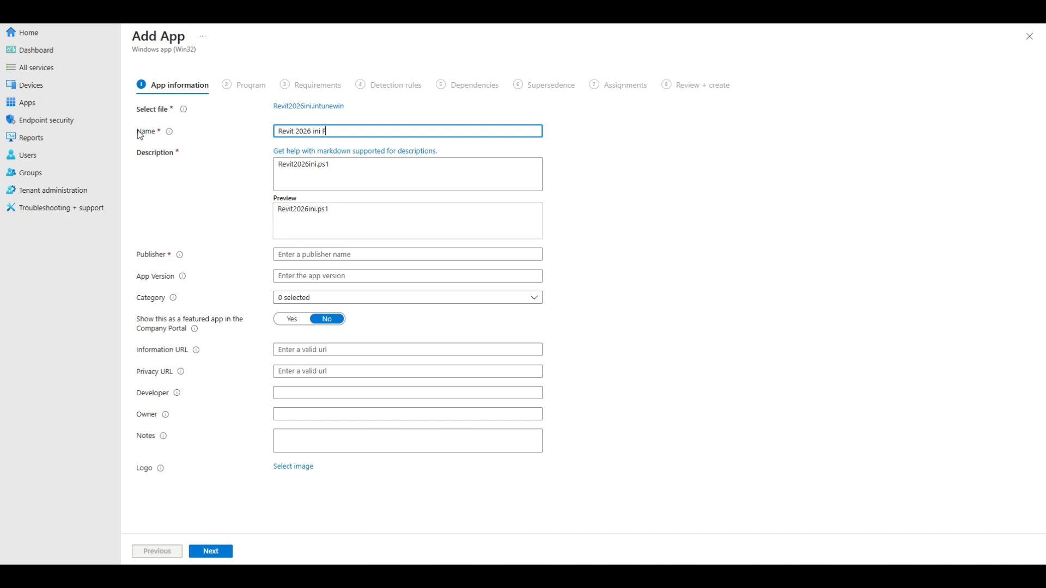
text(ile)
Replace the app's description with "INI File for Revit 2026".
click(432, 179)
key(ctrl+a)
text(In)
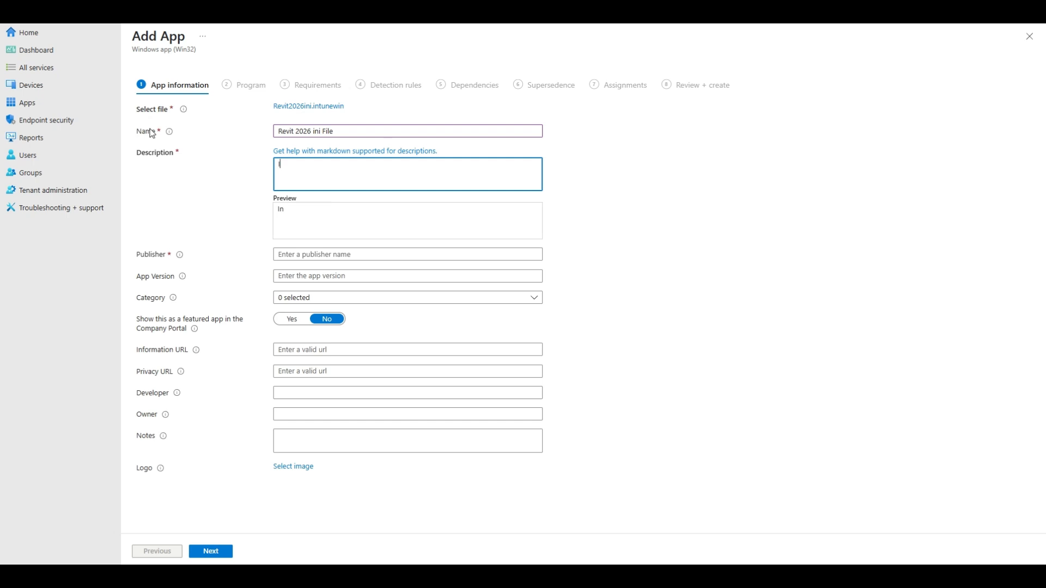
key(BackSpace)
text(INI F)
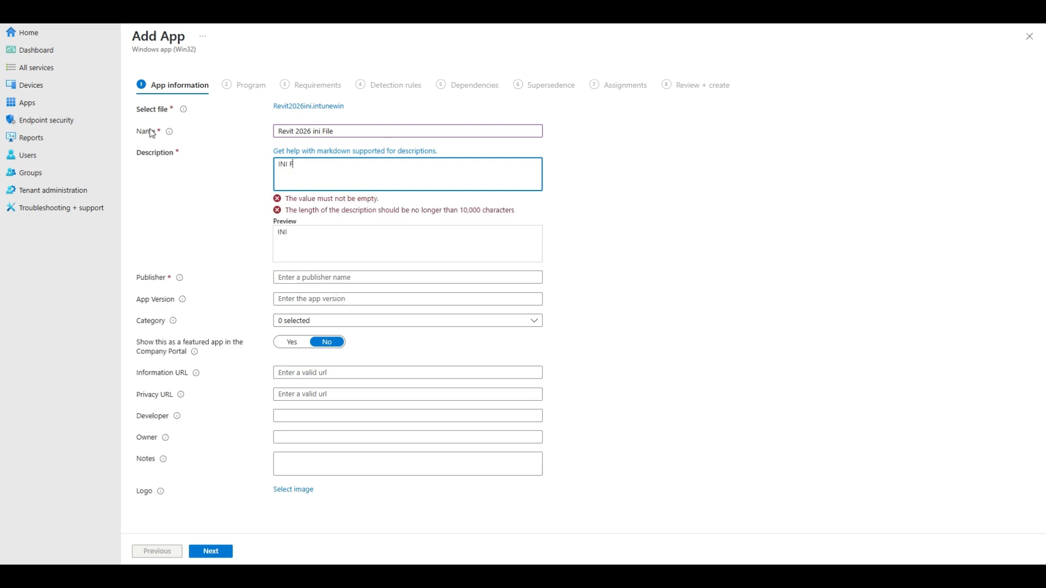
text(ile for Revit 2026)
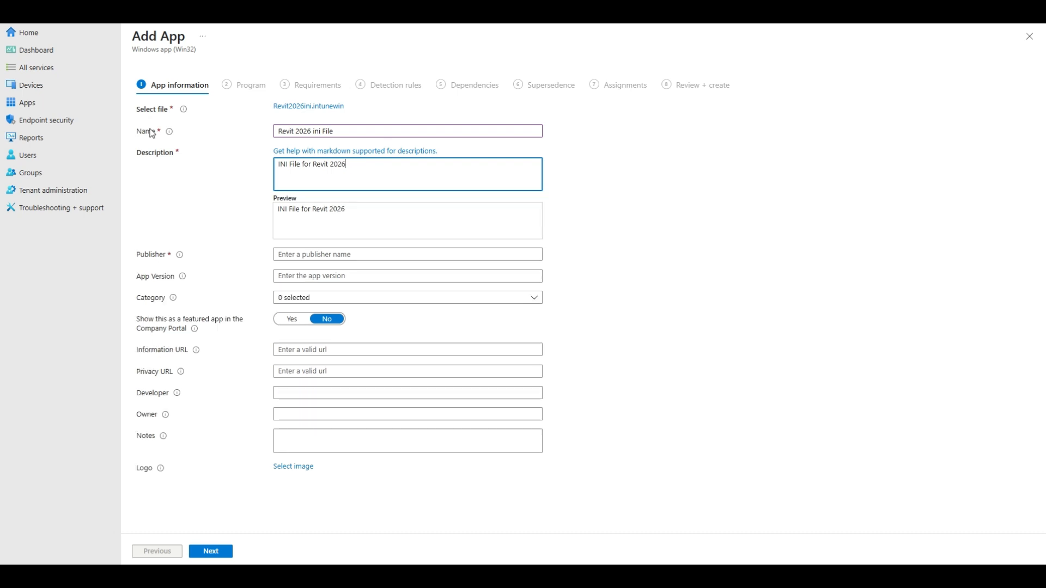
Set the app's publisher to Autodesk.
click(324, 256)
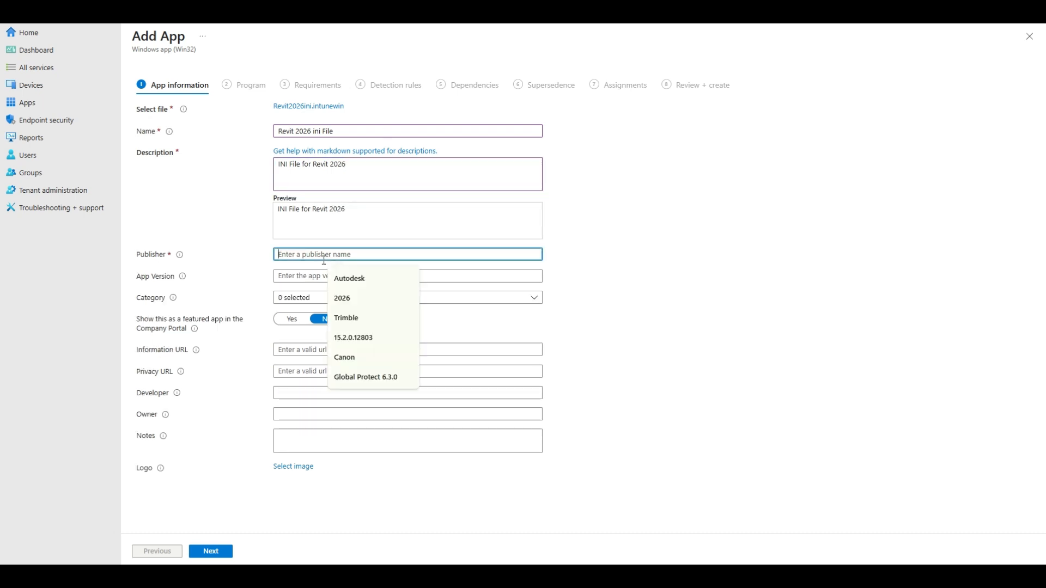
text(Aut)
key(Down)
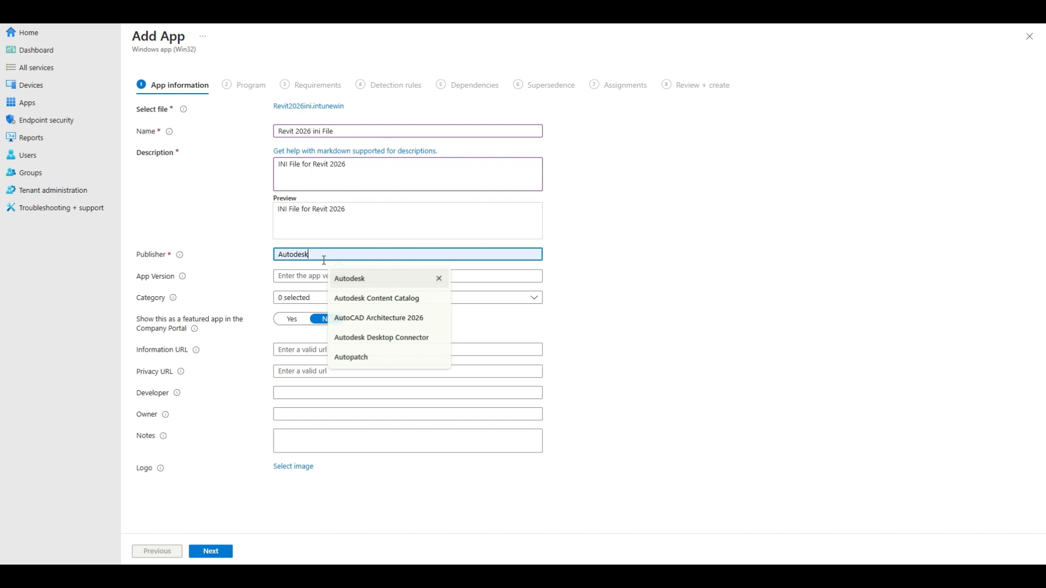
key(Return)
Check the app information of Revit 2025 ini file replacement for reference and return to the new app's form.
click(306, 275)
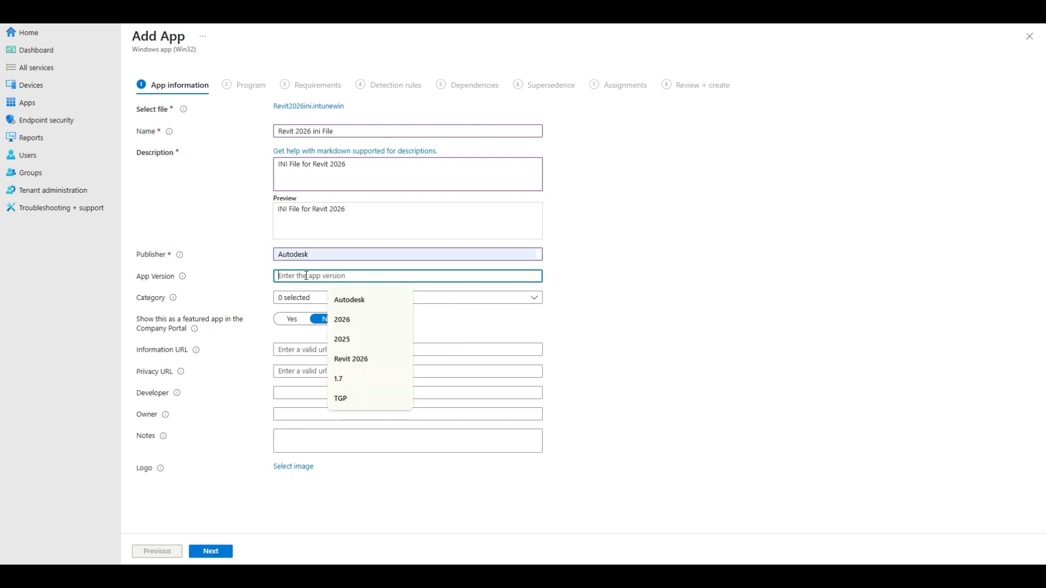
click(218, 10)
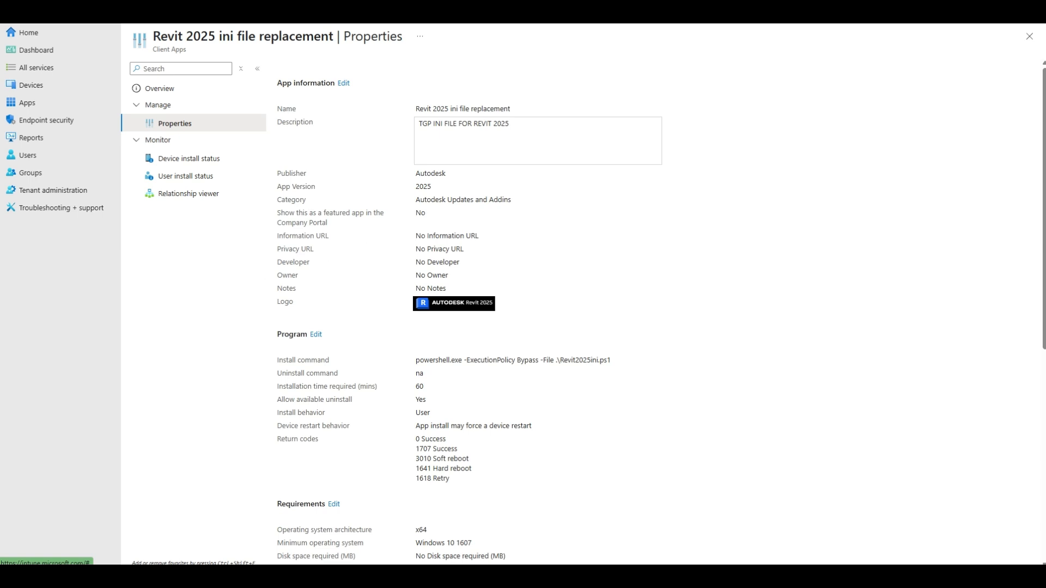
click(109, 11)
Use the Autodesk Revit image Screenshot 2025-04-03 213218.png from Pictures as the app's logo and proceed to the program settings.
click(285, 468)
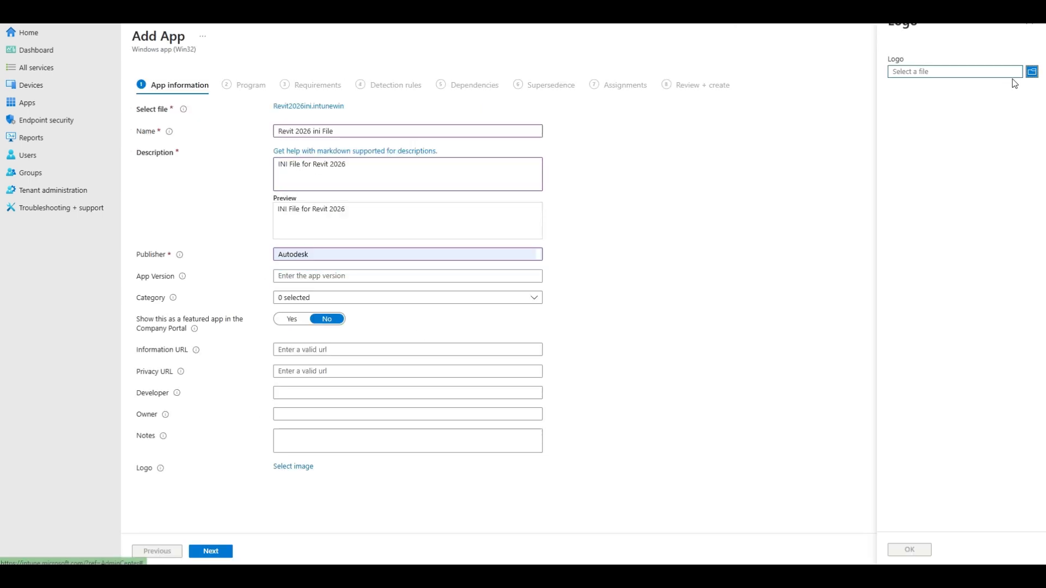
click(1031, 71)
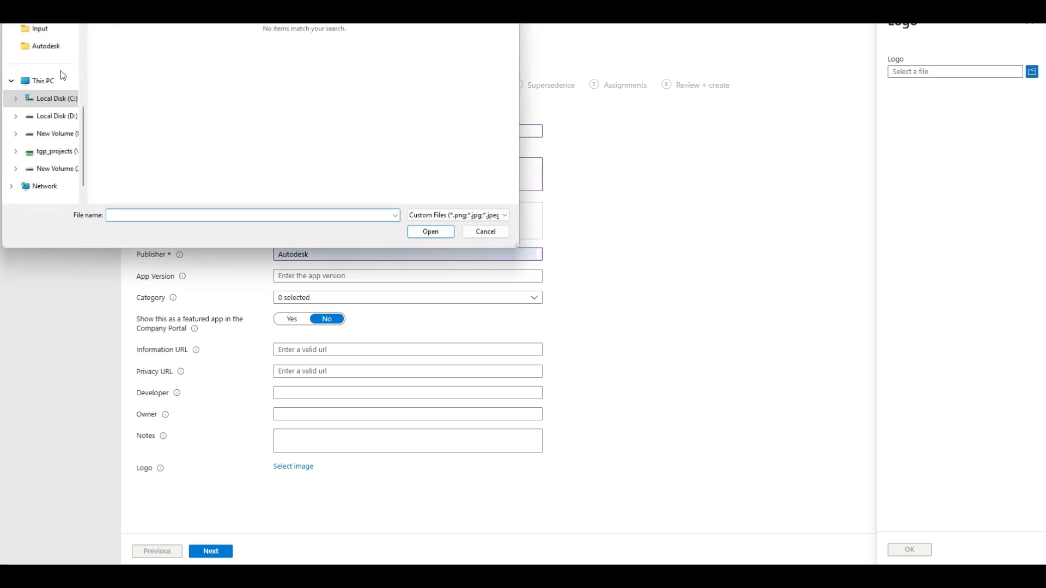
scroll(52, 84, up, 3)
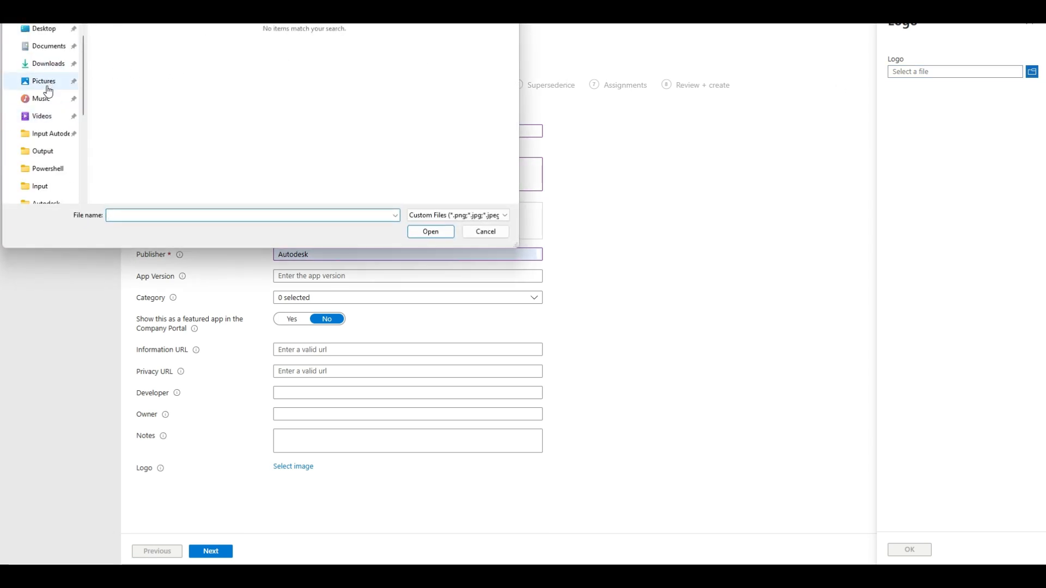
click(47, 83)
double_click(126, 38)
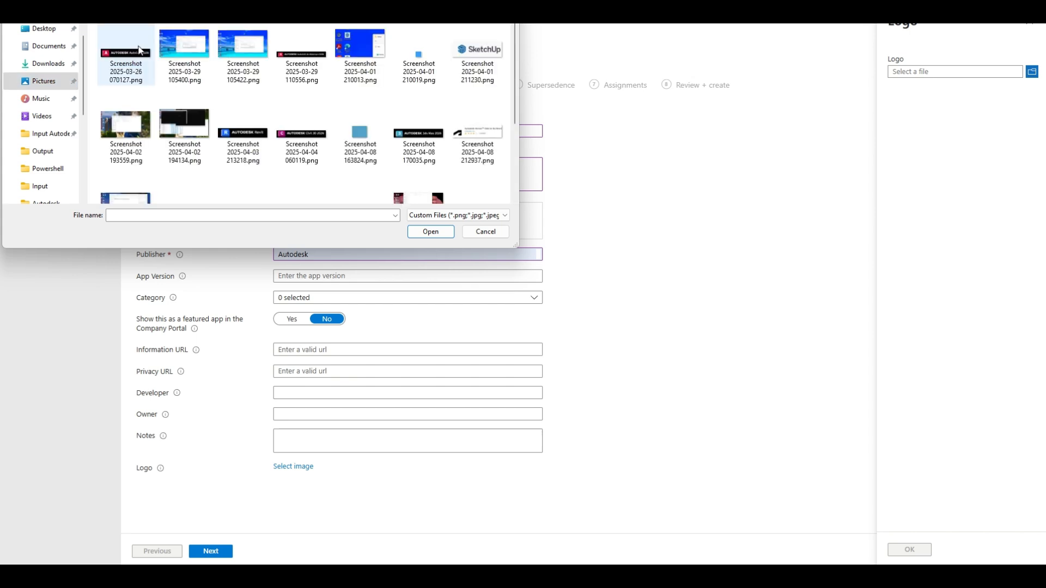
double_click(258, 152)
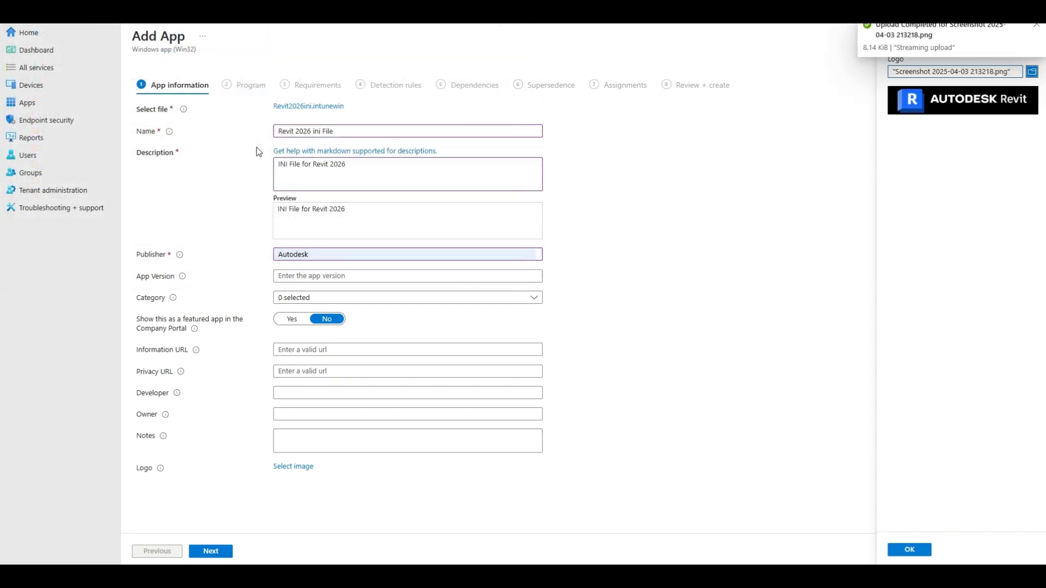
click(908, 549)
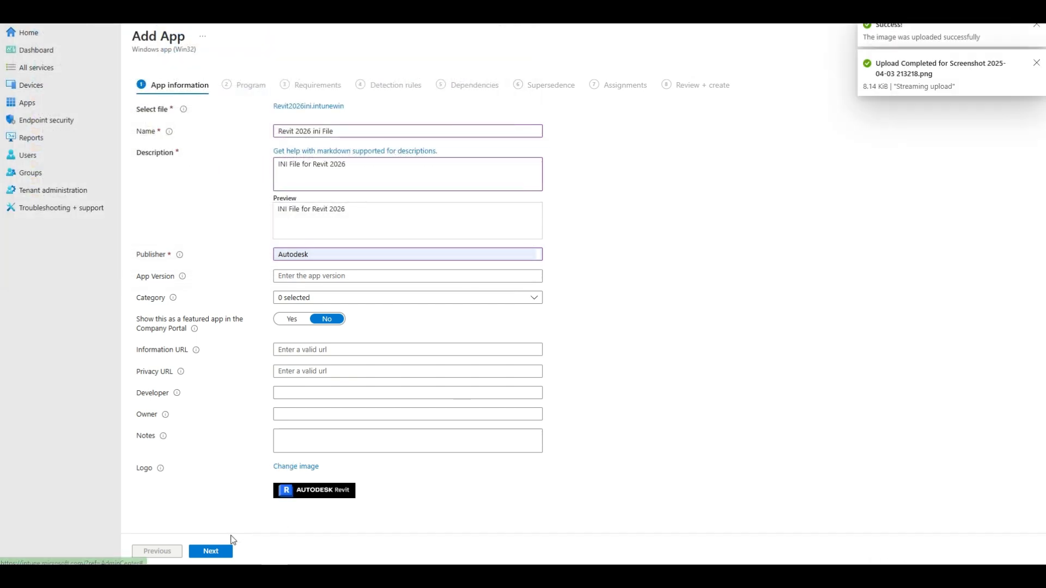
click(203, 549)
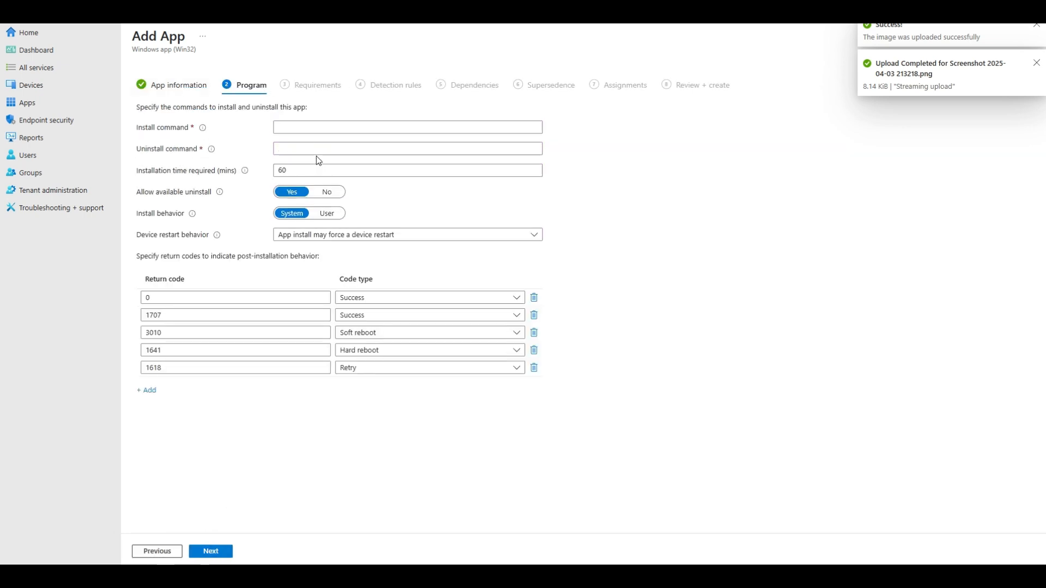
Set the install command to "powershell.exe -ExecutionPolicy Bypass -File .\Revit2026ini.ps1", adapting the previously used InfraWorks command.
click(326, 129)
click(357, 168)
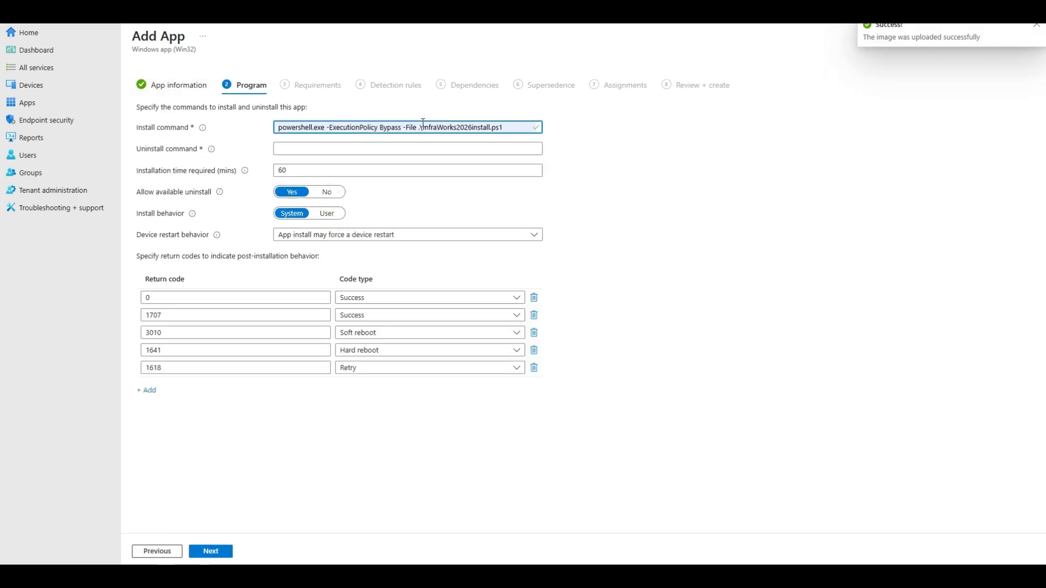
drag(422, 122, 596, 128)
text(Rev)
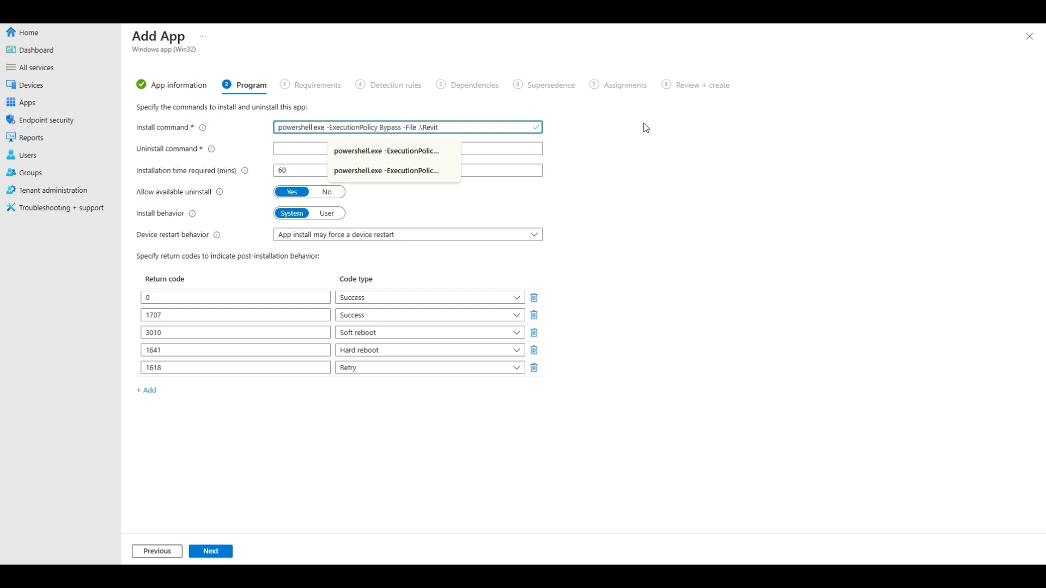
text(it2026ini)
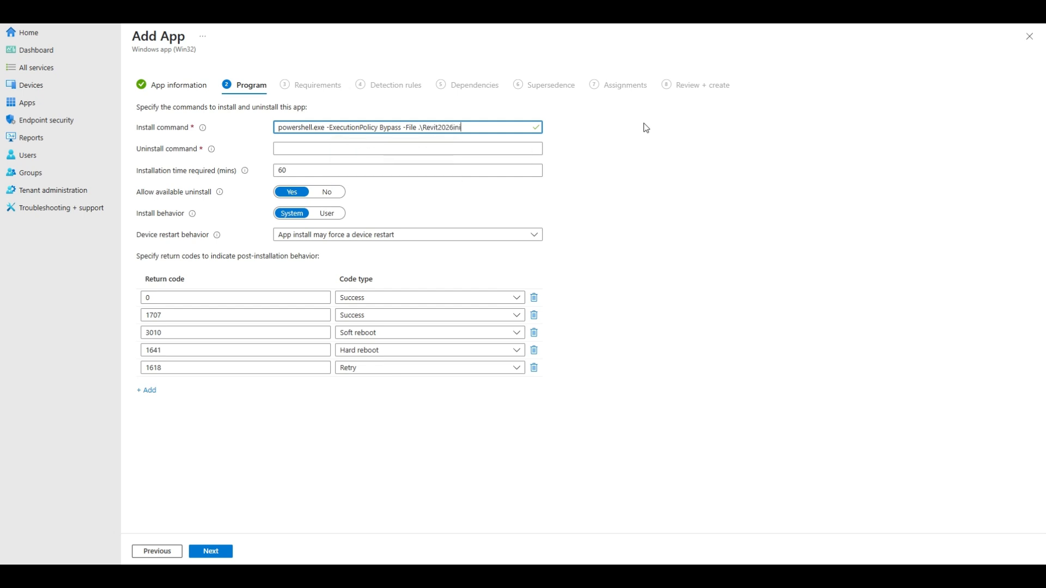
text(.ps1)
Enter "na" as the uninstall command and proceed to the requirements.
key(Tab)
text(na)
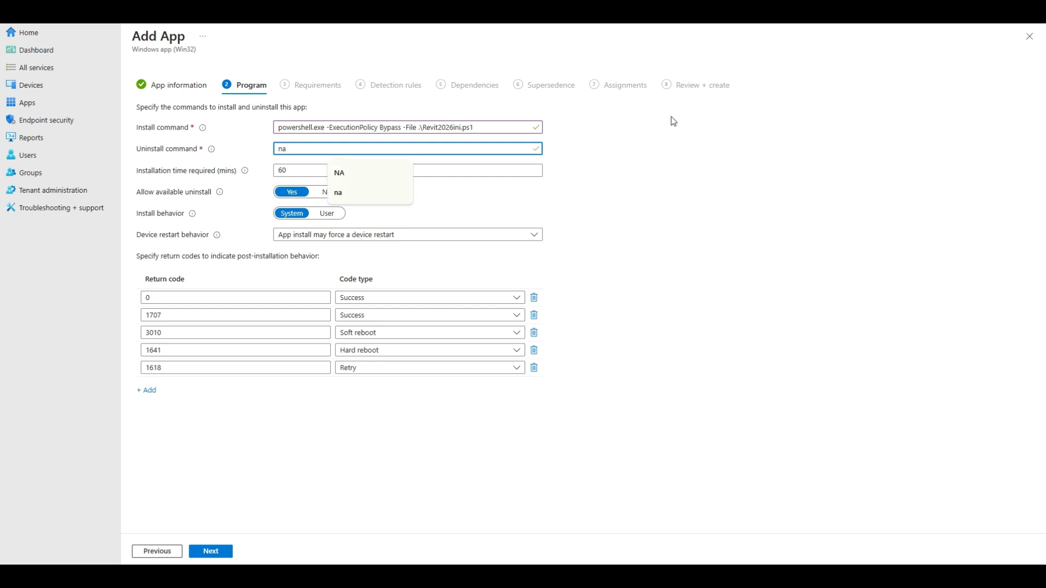
click(321, 463)
click(219, 552)
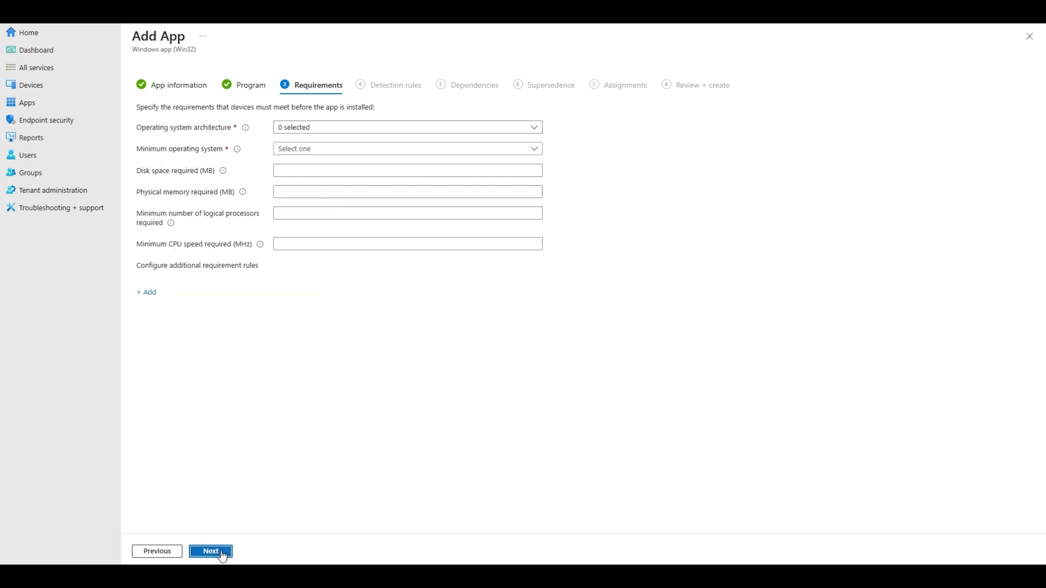
Require a 64-bit operating system architecture and Windows 10 1607 as the minimum operating system, and proceed to the detection rules.
click(283, 133)
click(289, 163)
click(742, 187)
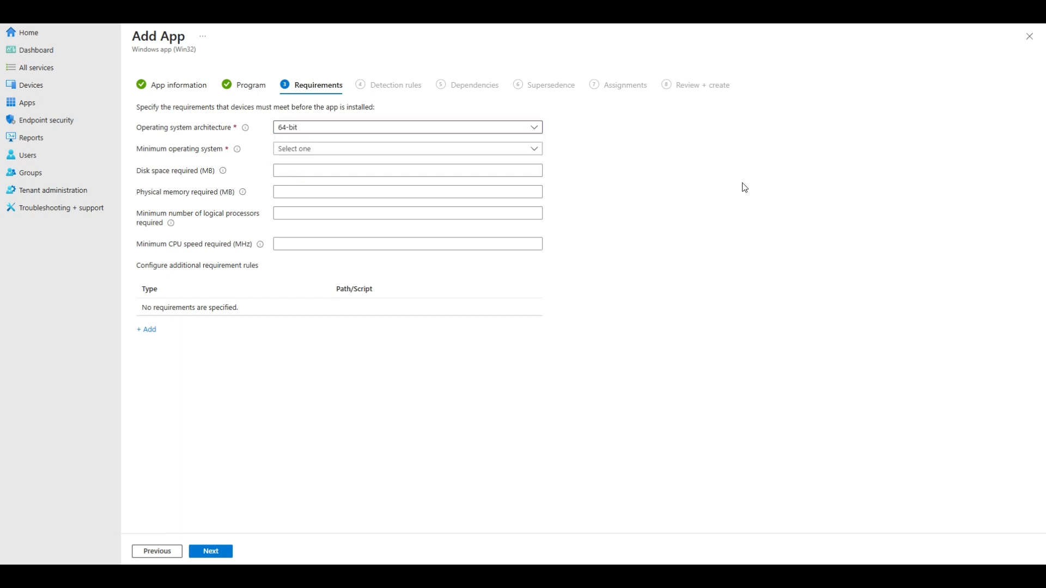
click(327, 147)
click(314, 166)
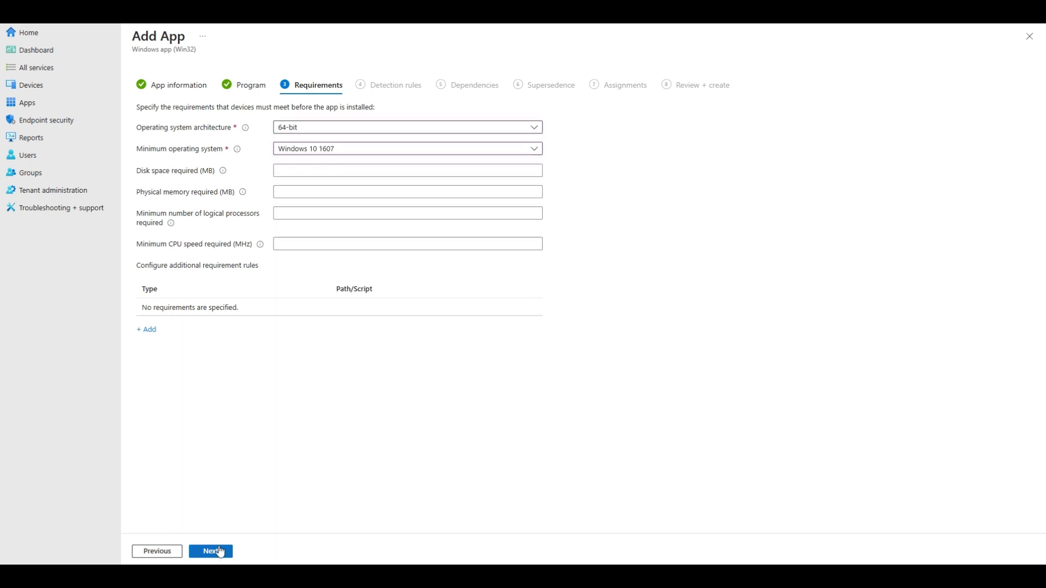
click(214, 551)
Check the Revit 2025 app's properties, return to the new app's program settings, and set the install behavior to User.
click(333, 127)
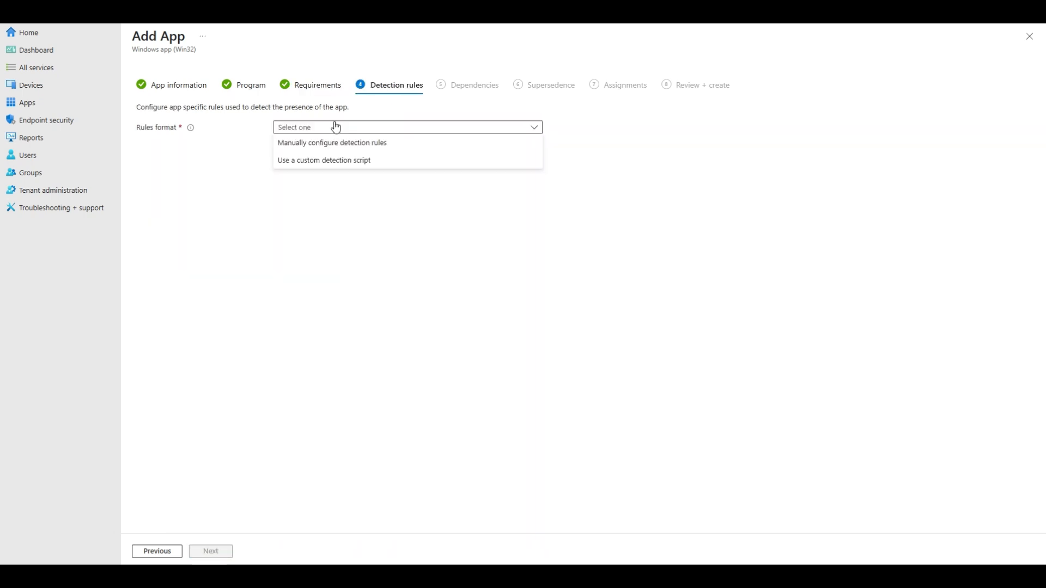
click(329, 161)
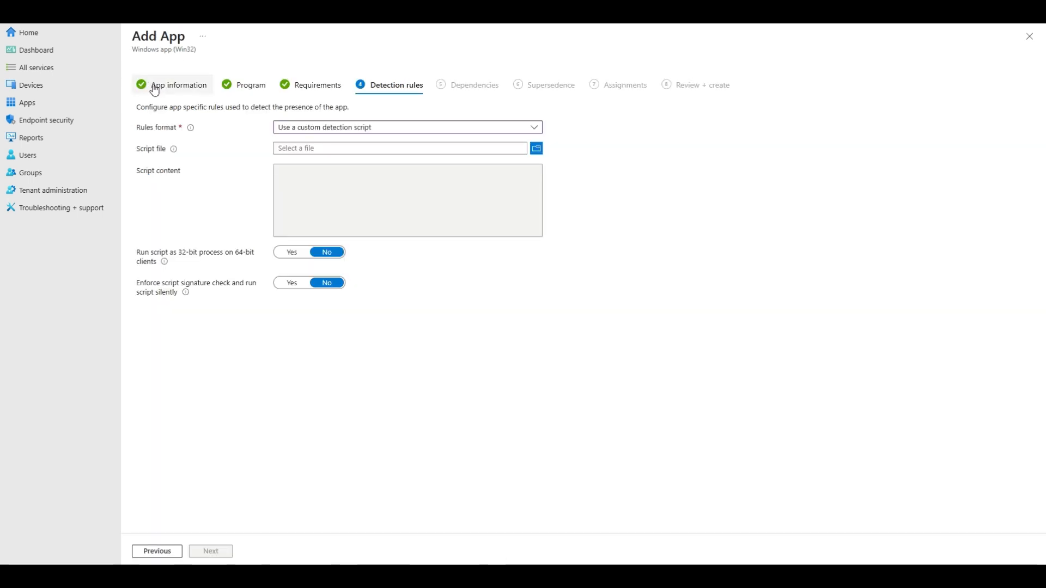
click(155, 86)
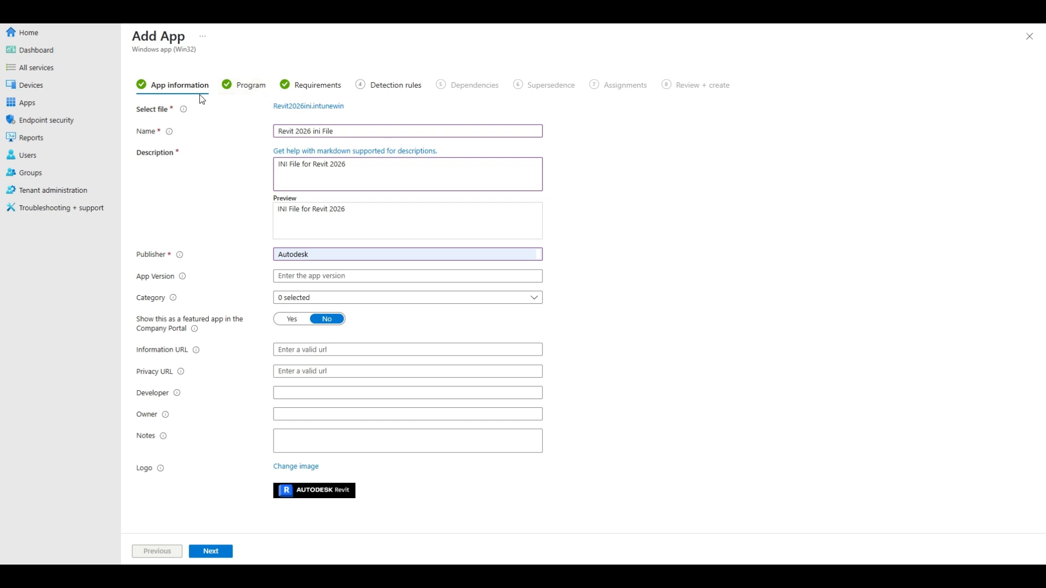
click(245, 94)
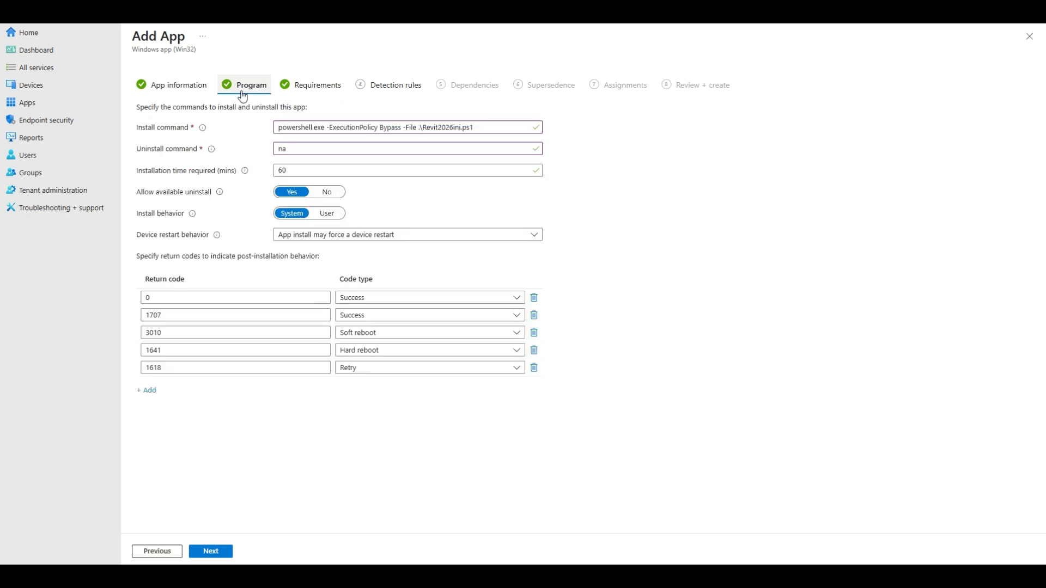
click(325, 215)
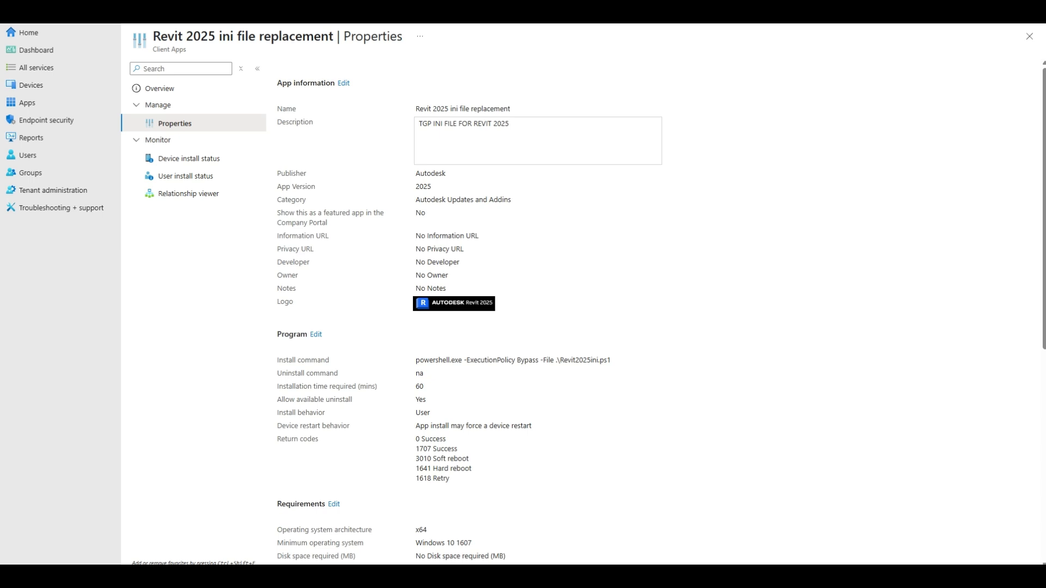
Examine the copy destinations in the Revit2026ini.ps1 script alongside the Revit 2025 app's properties.
drag(1045, 59, 852, 59)
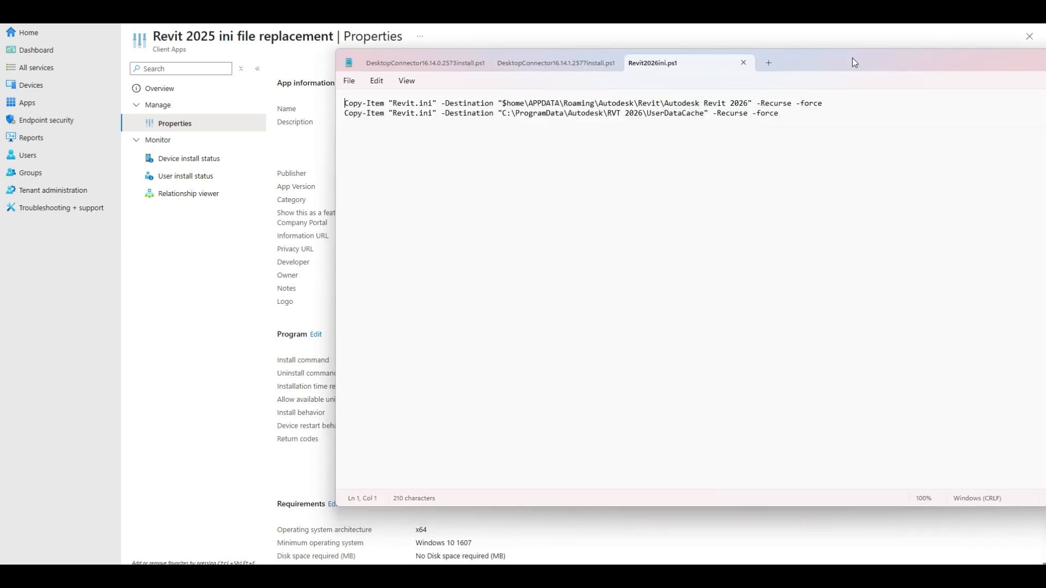
drag(851, 58, 1045, 59)
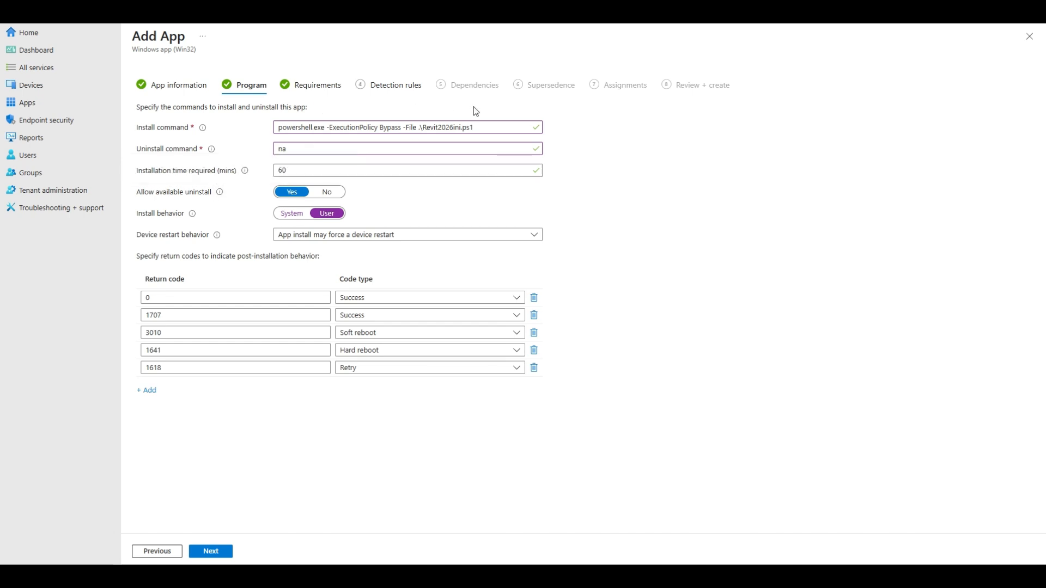
Advance the new app to the detection rules and look up the detection rules of Revit 2025 ini file replacement.
click(215, 551)
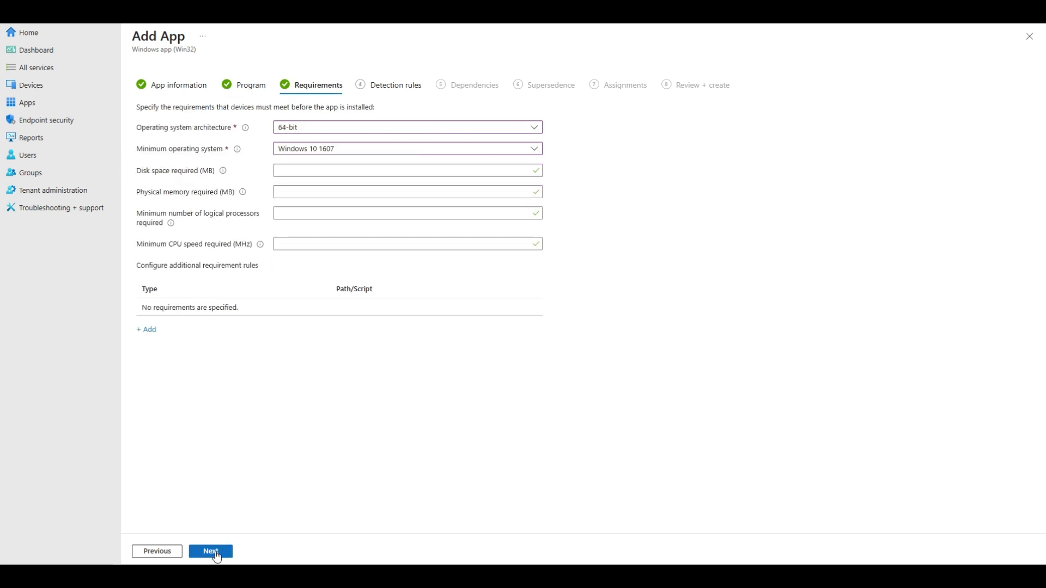
click(218, 553)
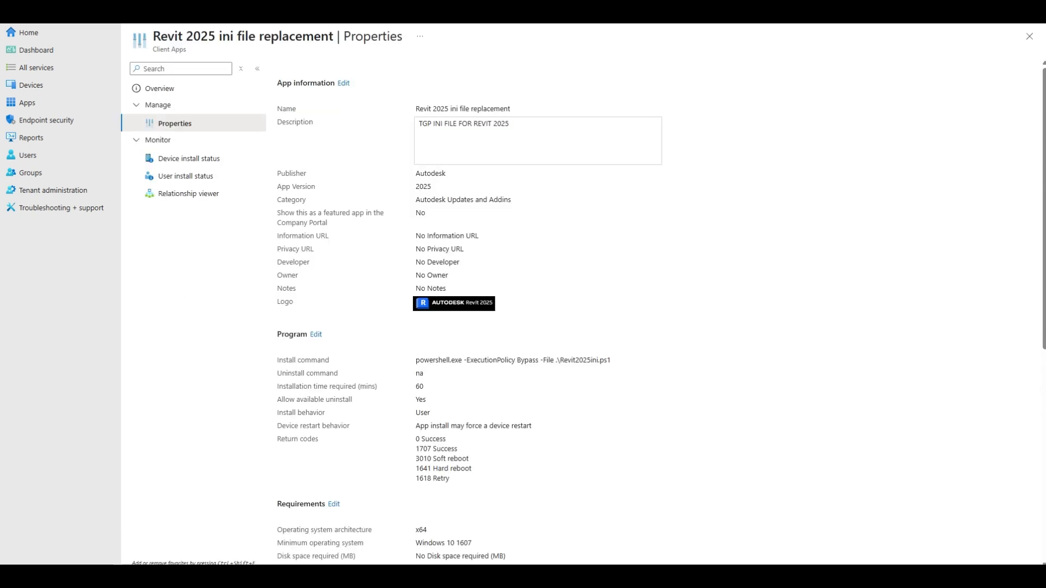
scroll(378, 329, down, 4)
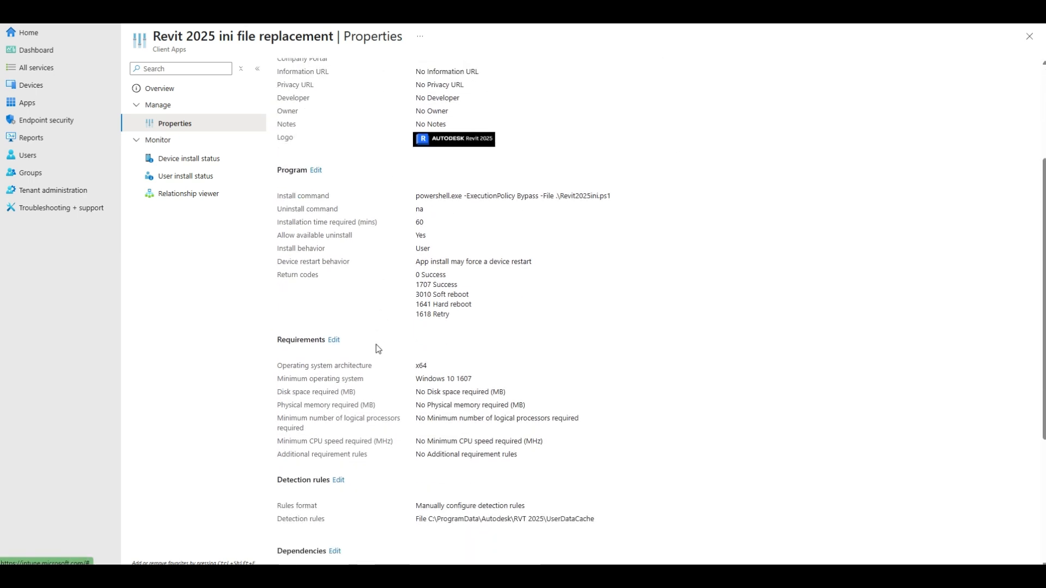
scroll(365, 346, down, 1)
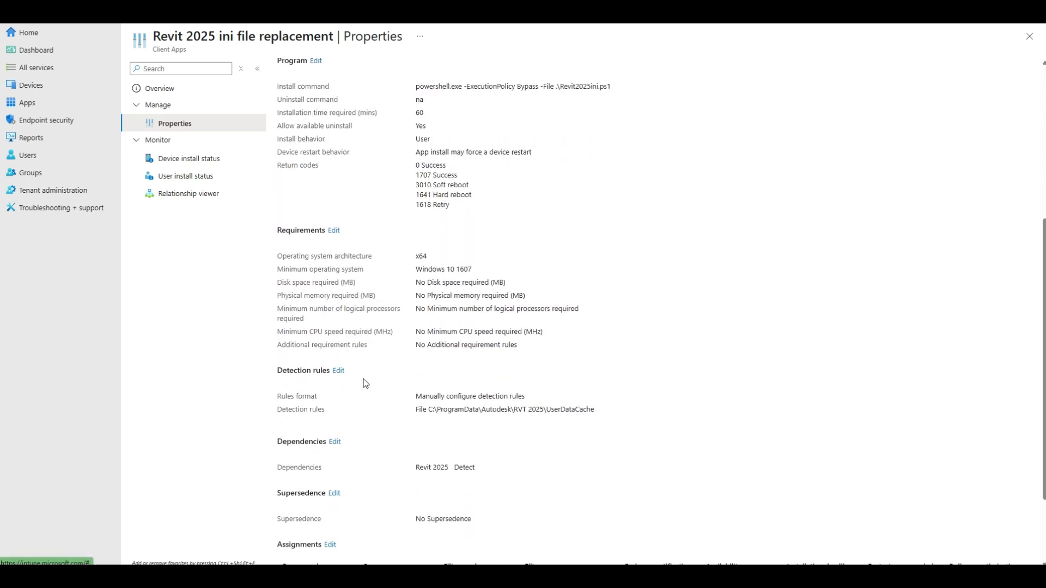
Choose manually configured detection rules for the new app and add a File rule with path C:\ProgramData\Autodesk\RVT 2026\UserDataCache.
click(338, 371)
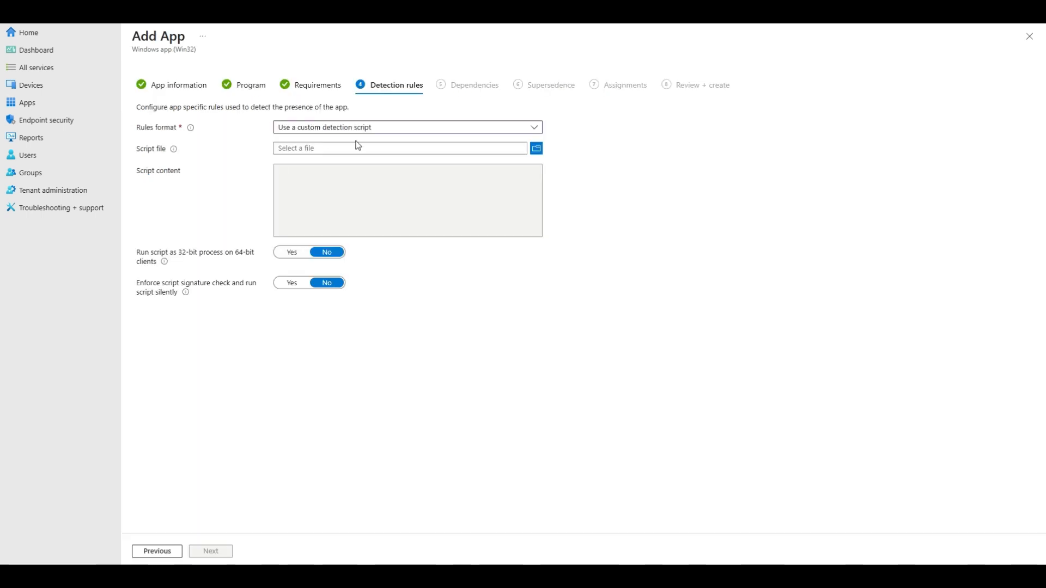
click(354, 128)
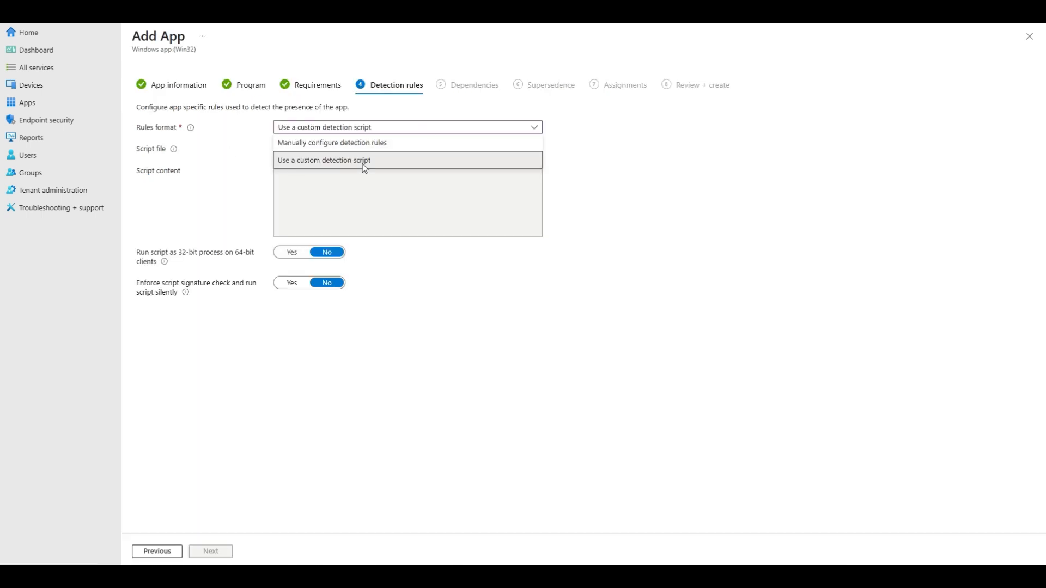
click(331, 143)
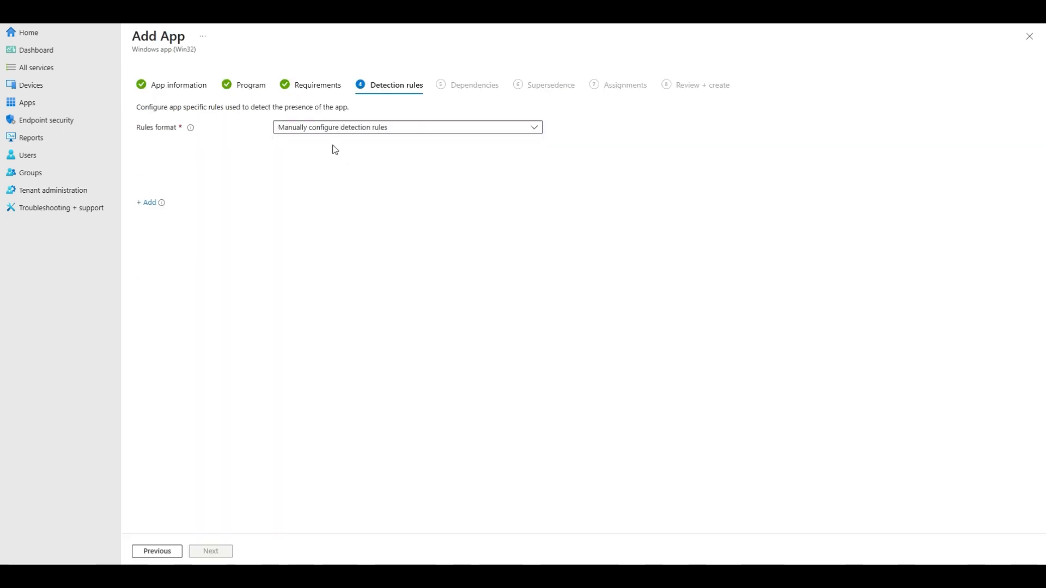
click(148, 201)
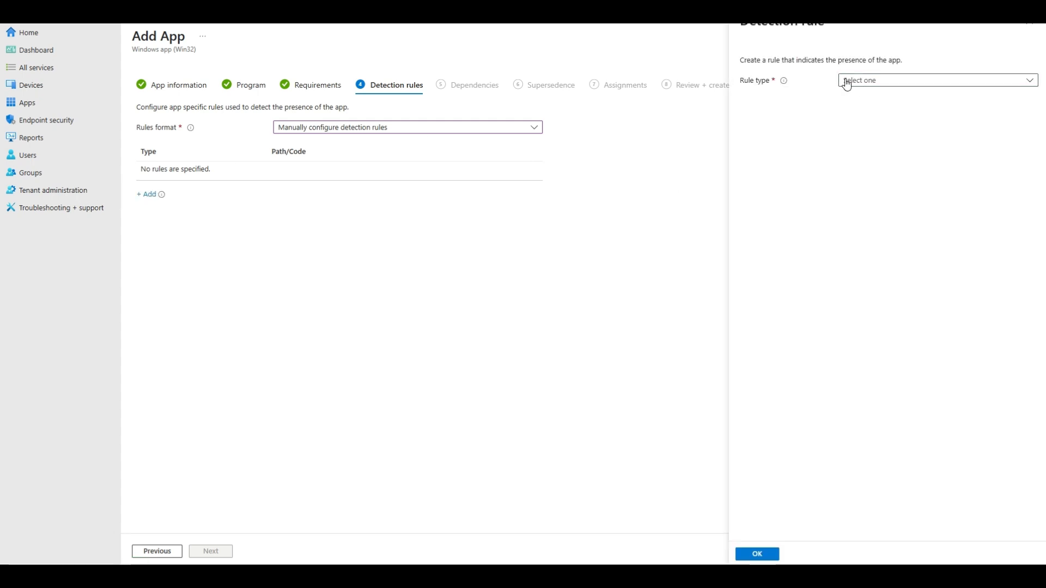
click(847, 81)
click(856, 116)
click(853, 118)
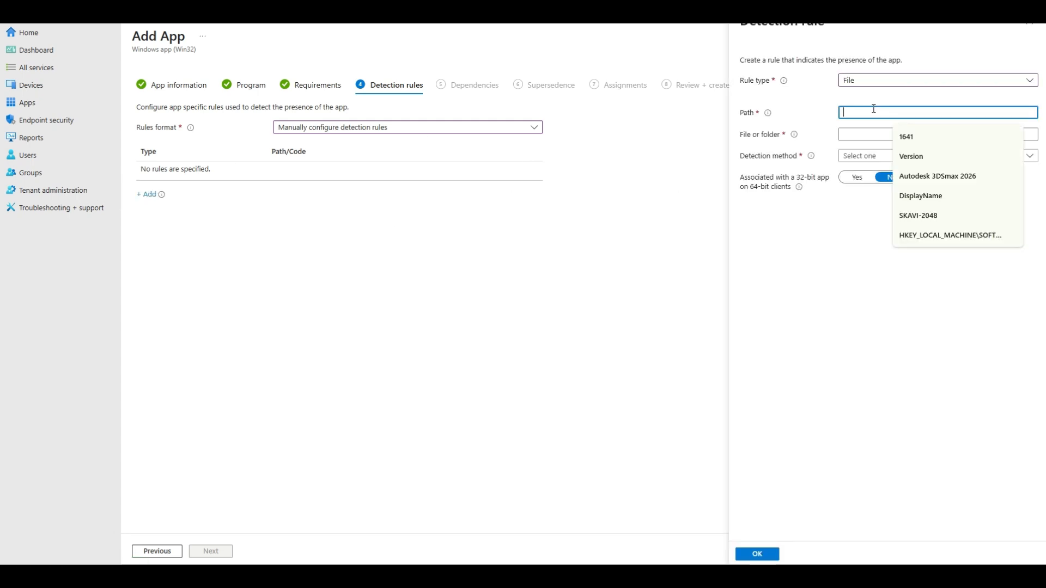
text(C:\ProgramData\Autodesk\RVT 2026\UserDataCache)
Copy the file name Revit.ini from the Revit 2025 app's detection rule into the new rule and set its detection method to Date modified.
click(919, 136)
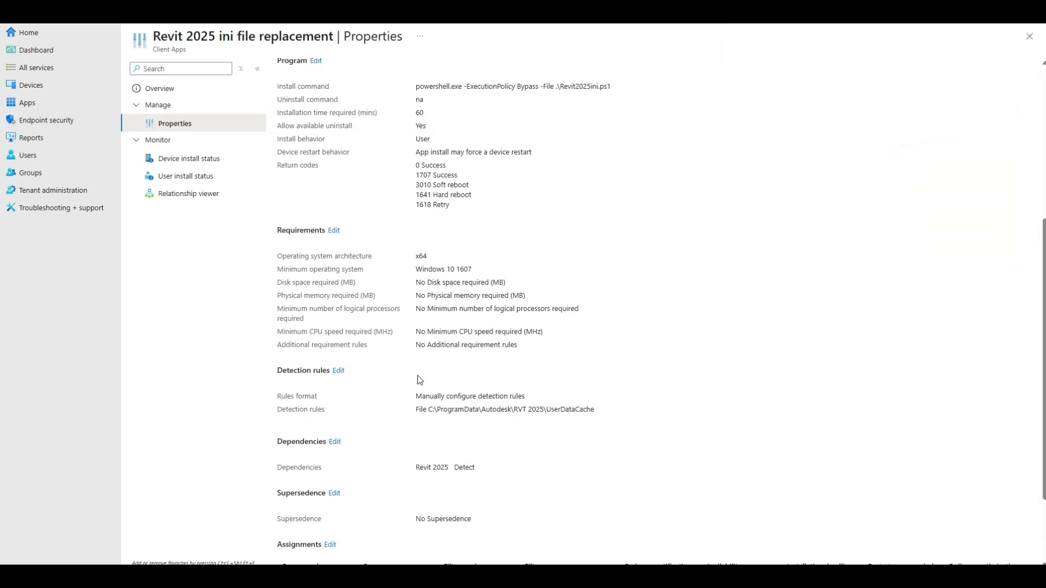
click(338, 370)
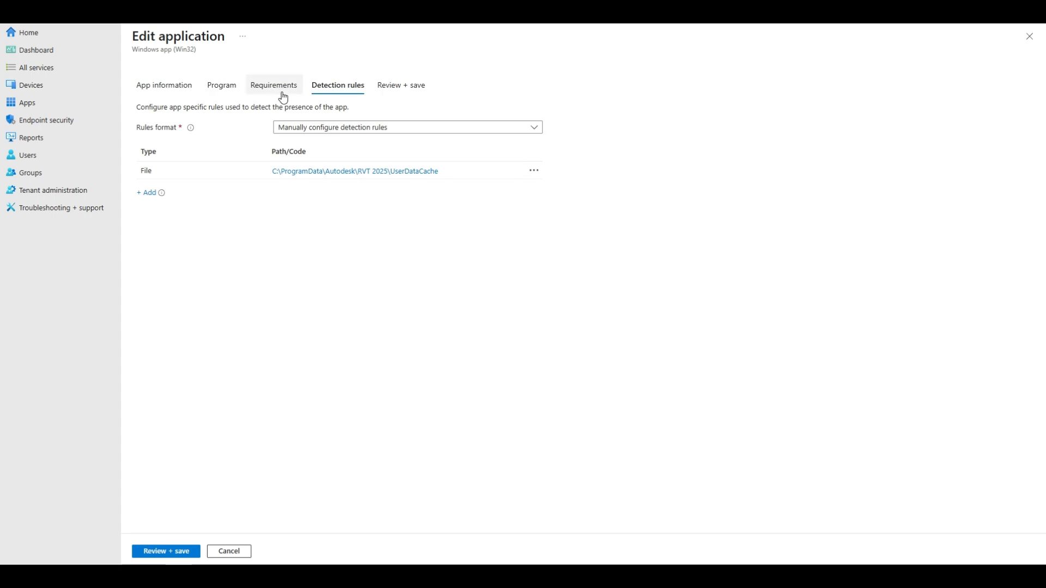
click(375, 172)
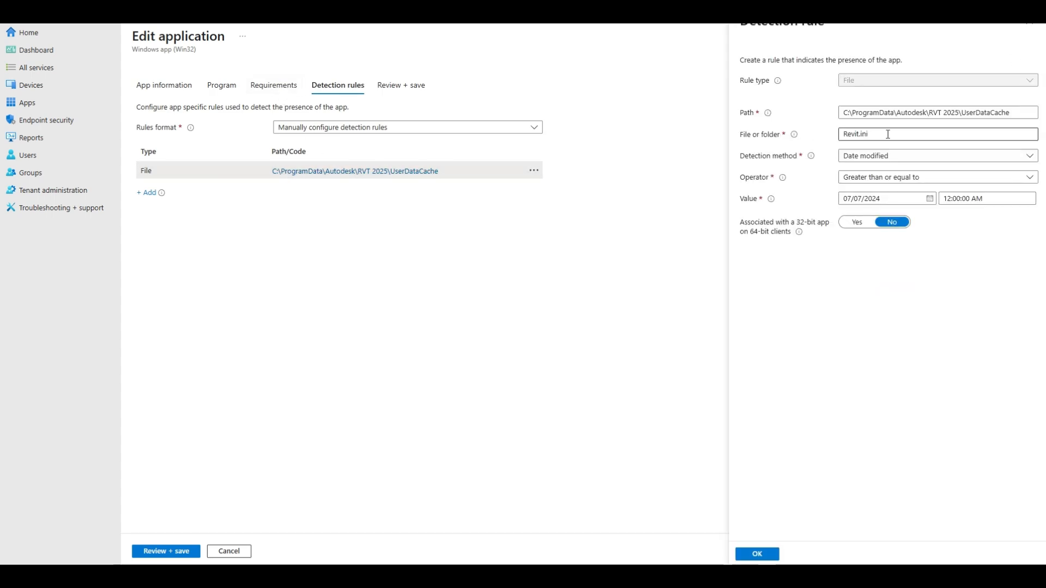
drag(887, 134, 729, 140)
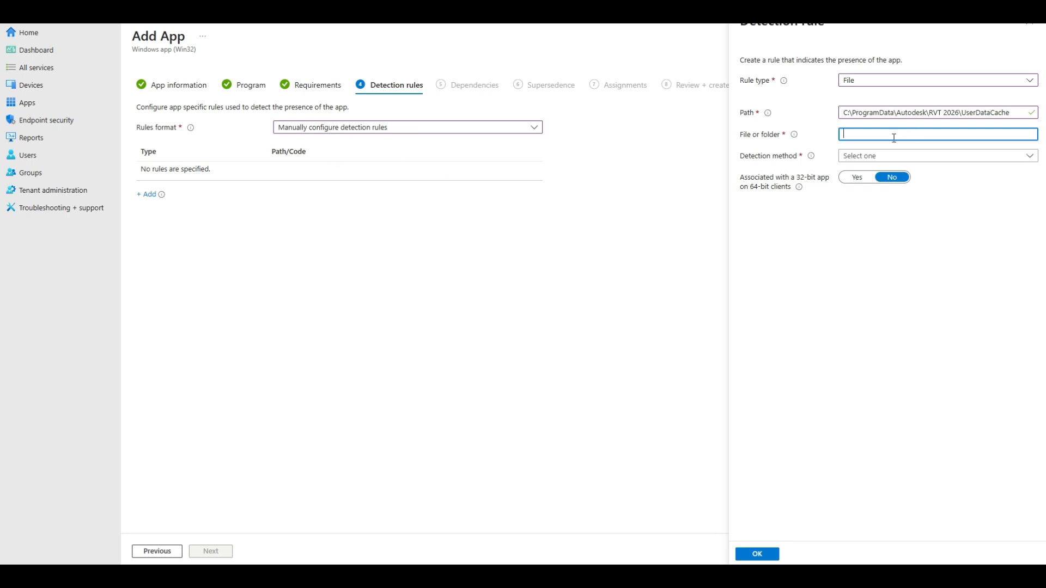
text(Revit.ini)
click(872, 156)
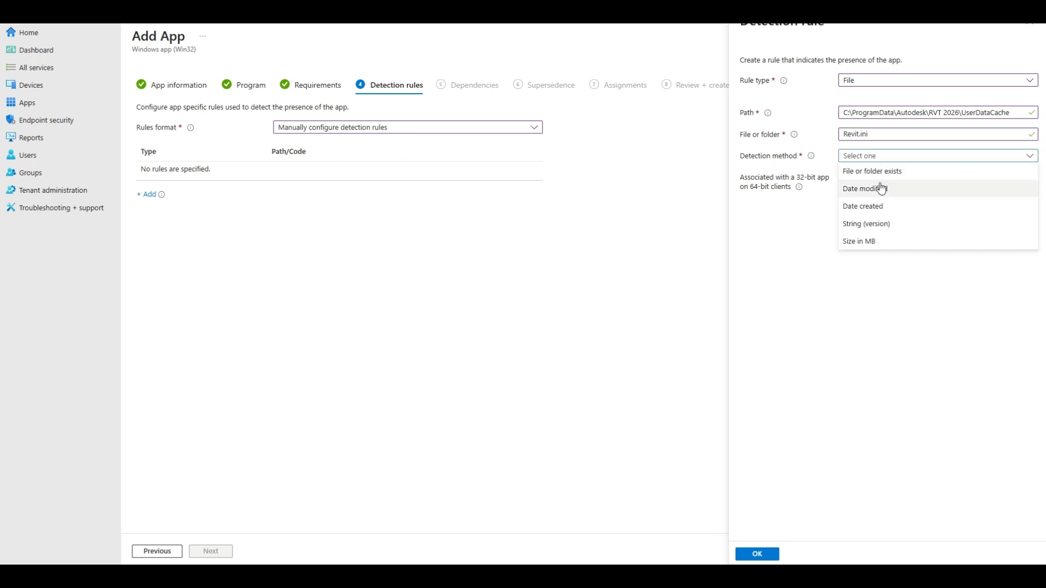
click(880, 186)
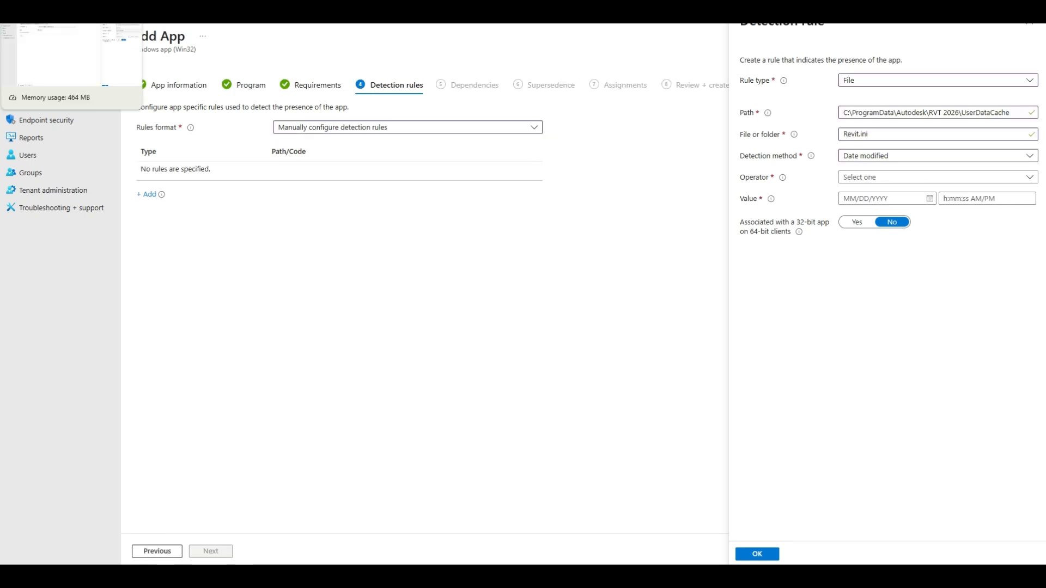
Check the modified date of Revit.ini in the Input folder and set the rule to Greater than or equal to 05/21/2025.
key(alt+Tab)
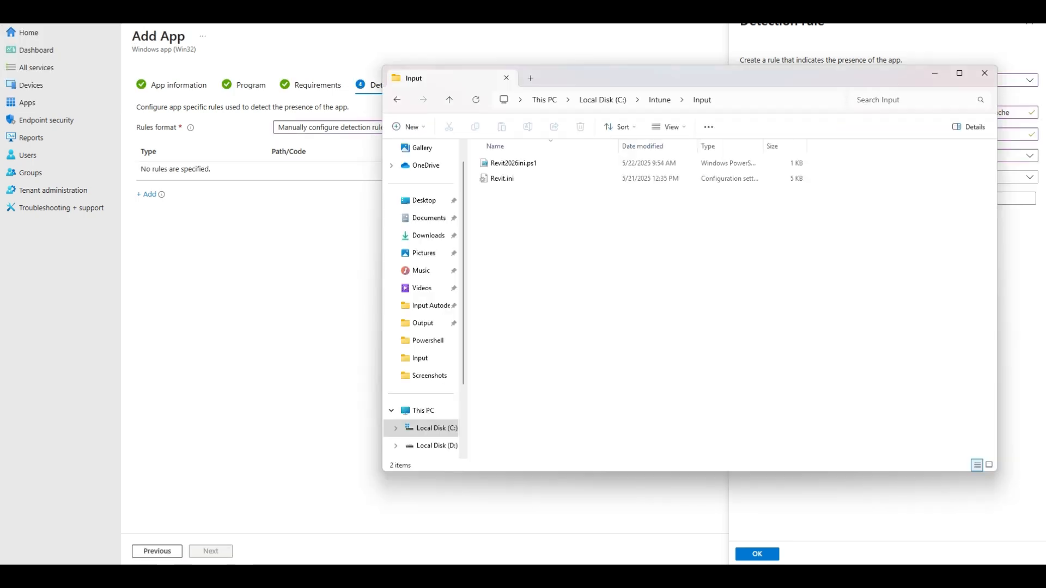
drag(685, 85, 421, 191)
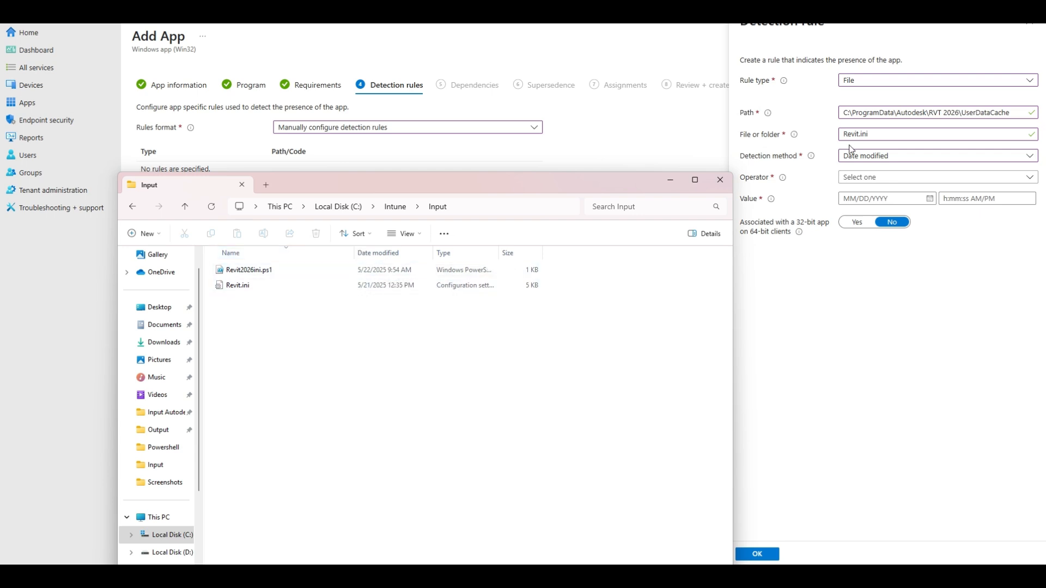
drag(440, 186, 438, 173)
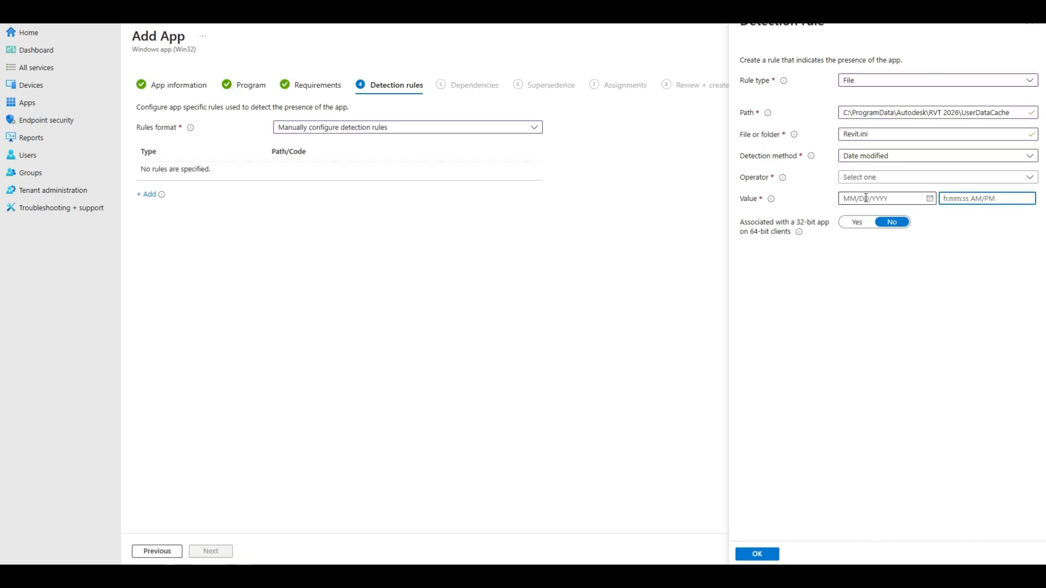
click(909, 178)
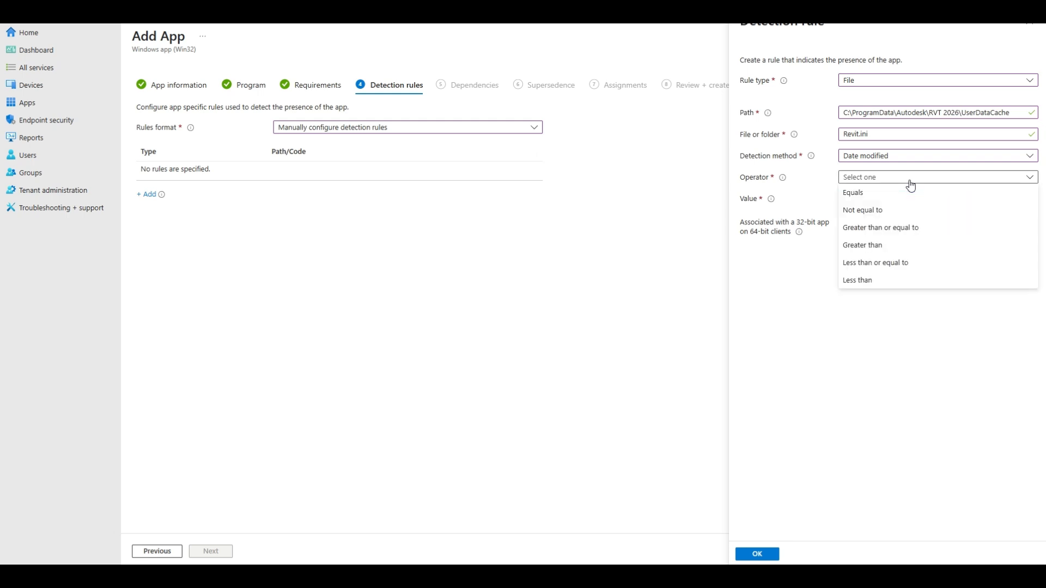
click(868, 228)
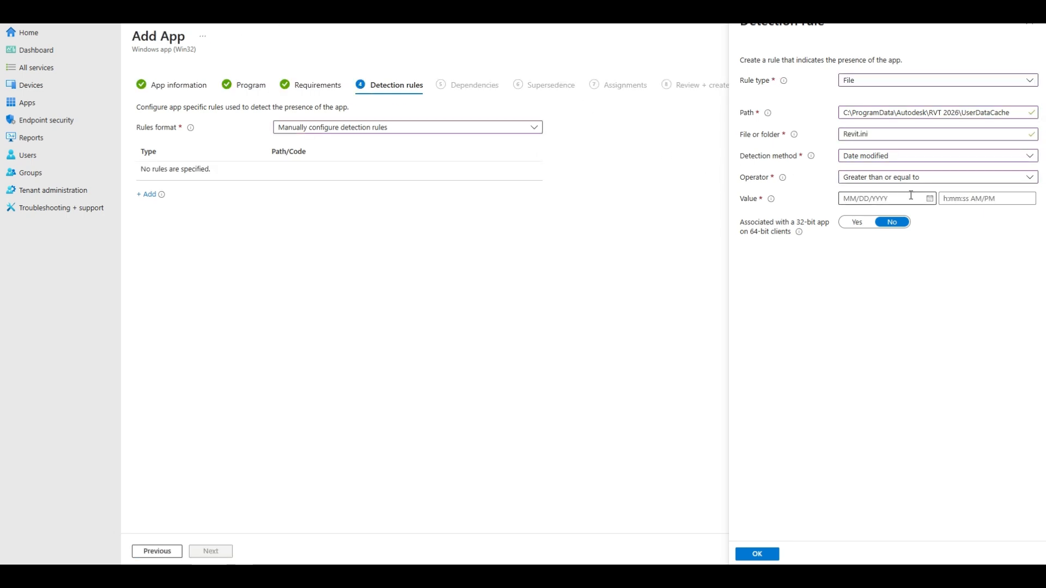
click(932, 200)
click(930, 199)
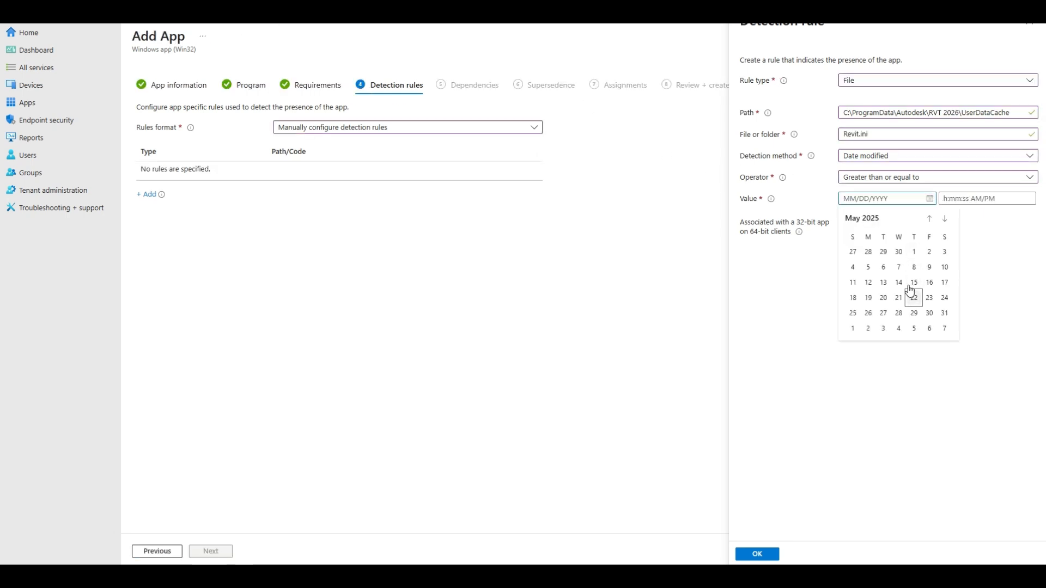
click(898, 298)
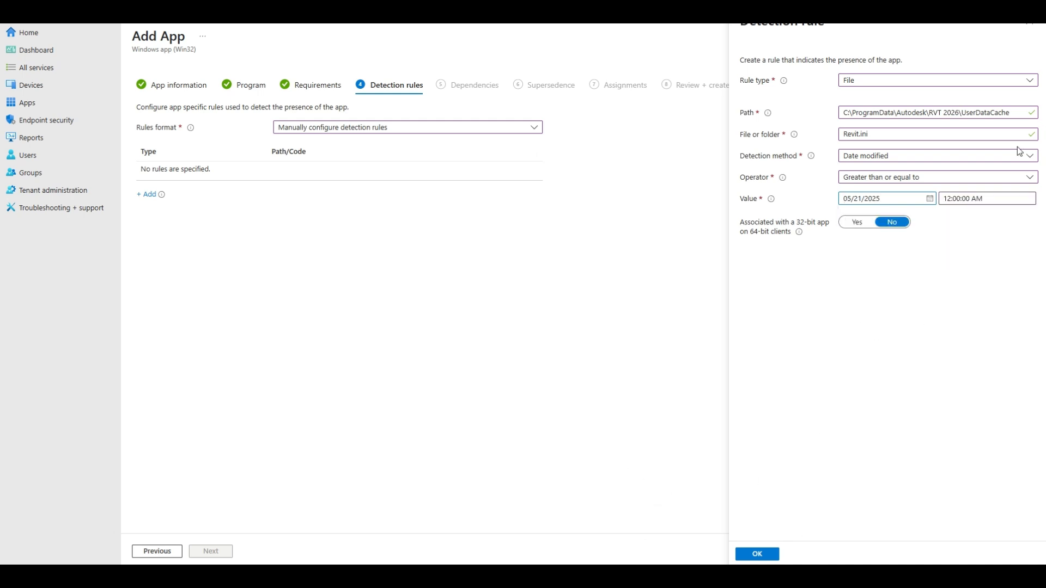
Set the detection rule's date to 05/20/2025, recheck the modified date of Revit.ini in the Input folder, and save the rule.
click(245, 577)
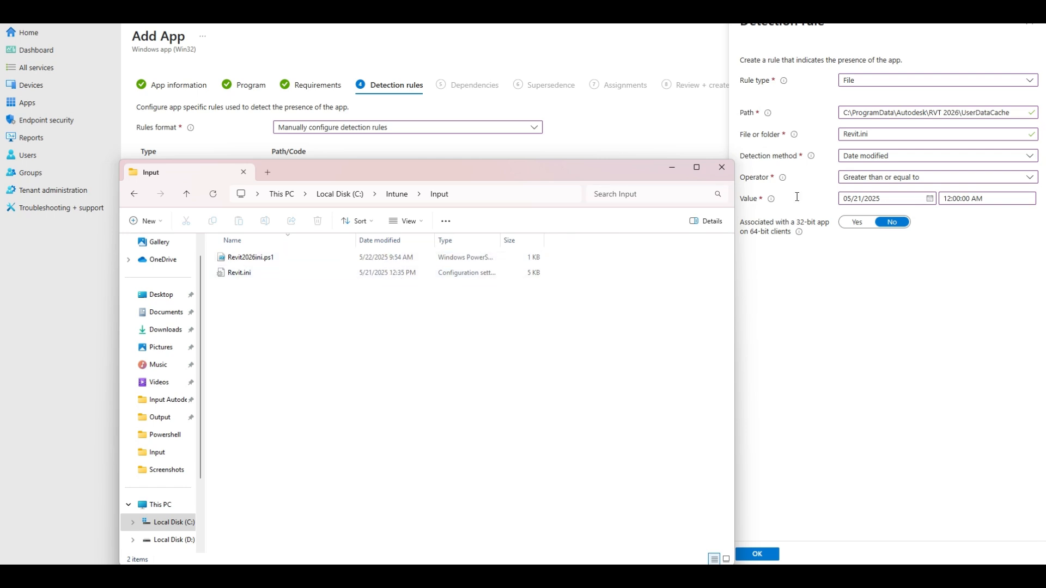
click(930, 204)
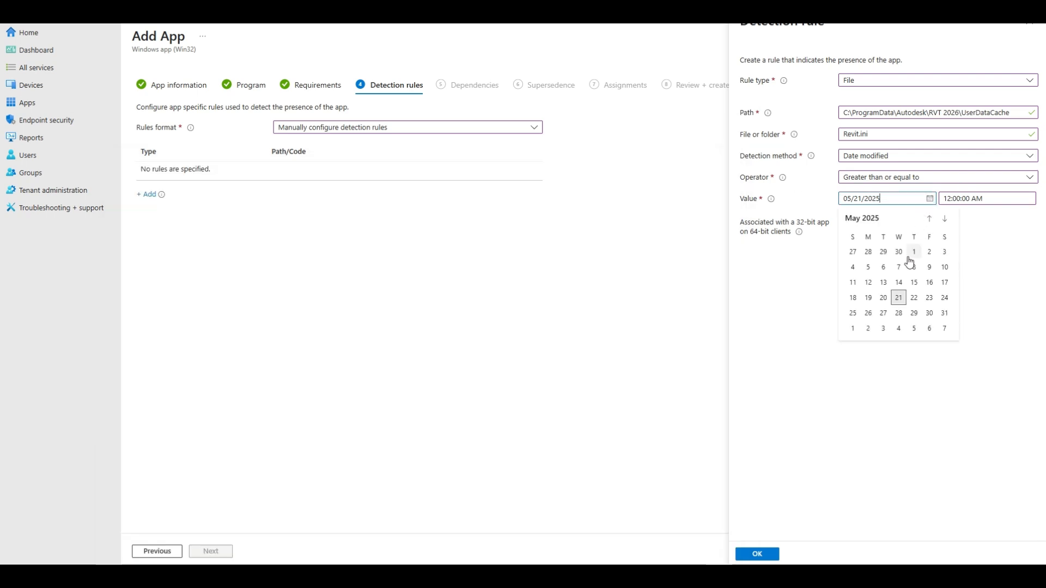
click(888, 299)
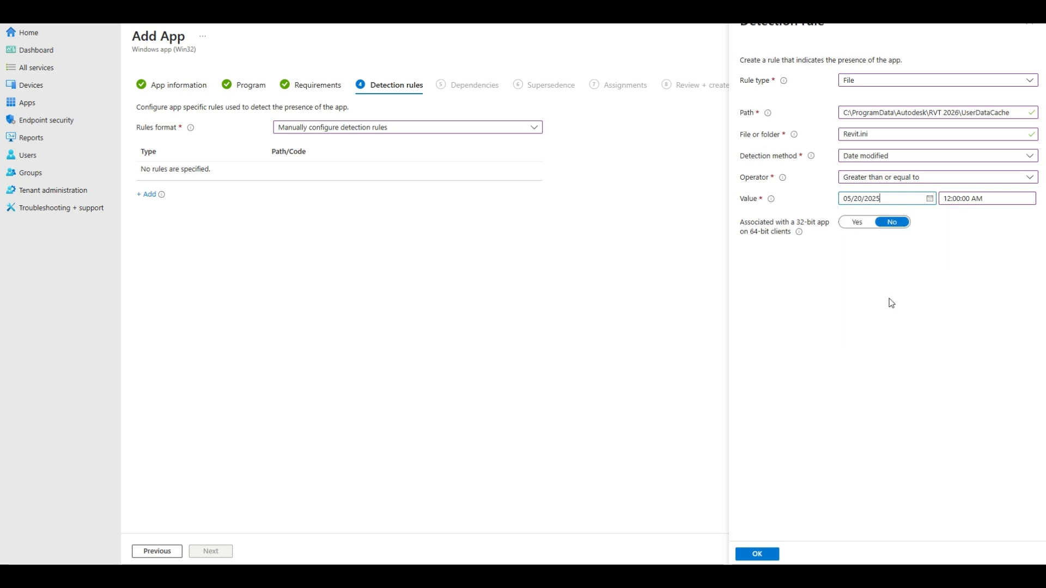
mouse_move(669, 576)
click(522, 576)
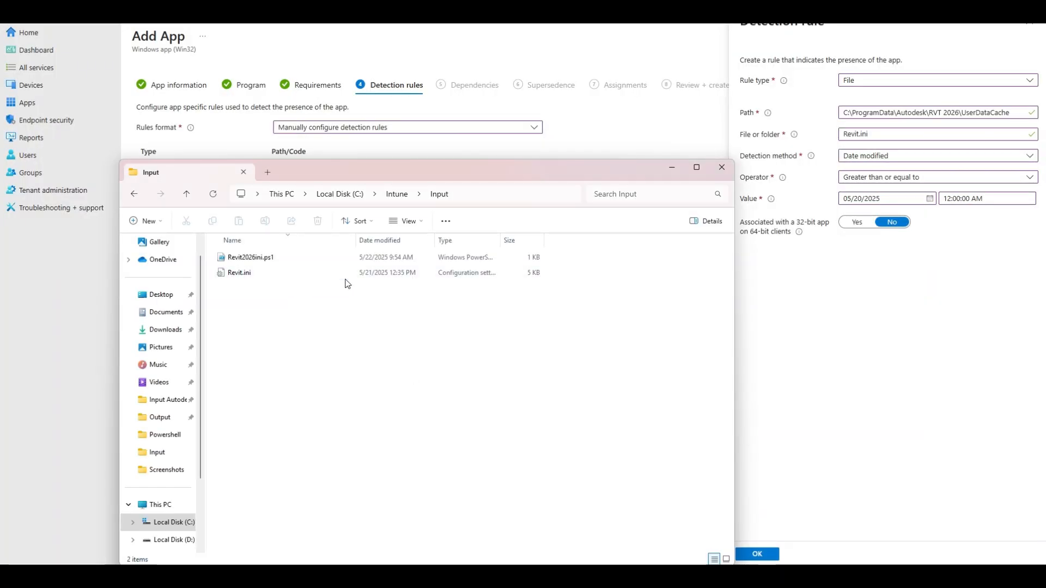
click(365, 276)
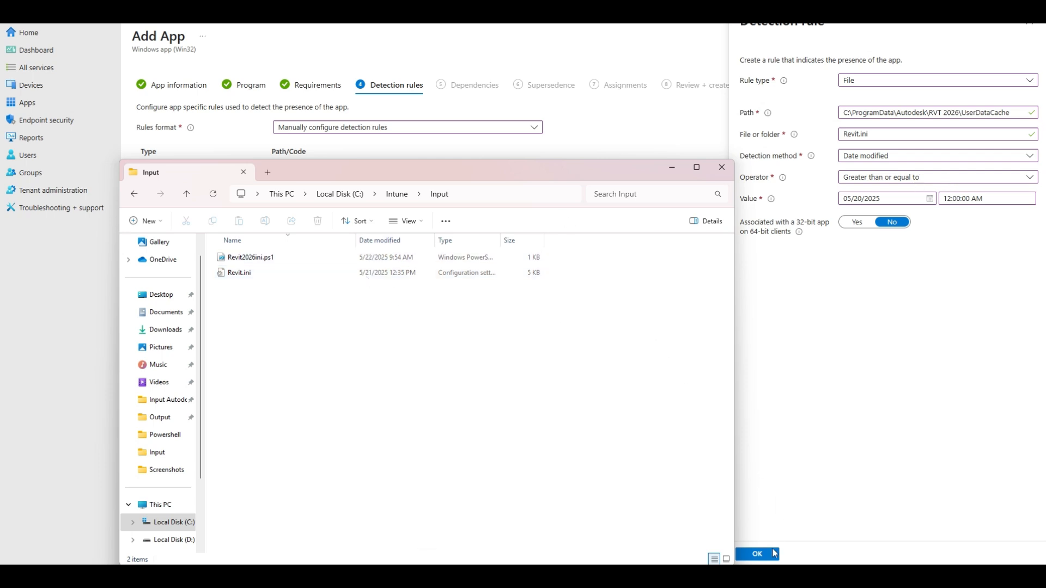
click(771, 557)
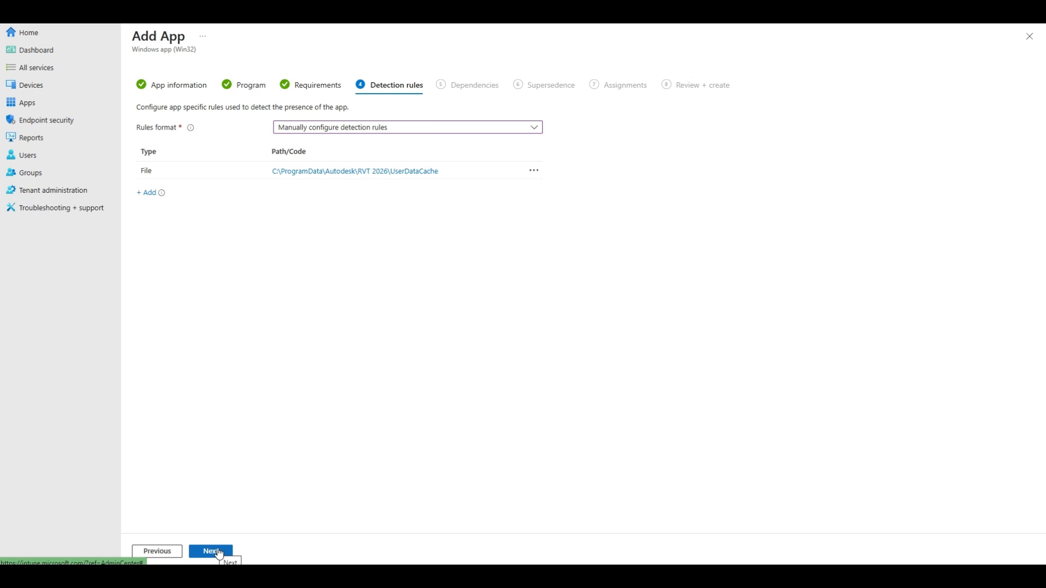
Look up the modified date of the installed Revit.ini in C:\ProgramData\Autodesk\RVT 2026\UserDataCache.
key(alt+Tab)
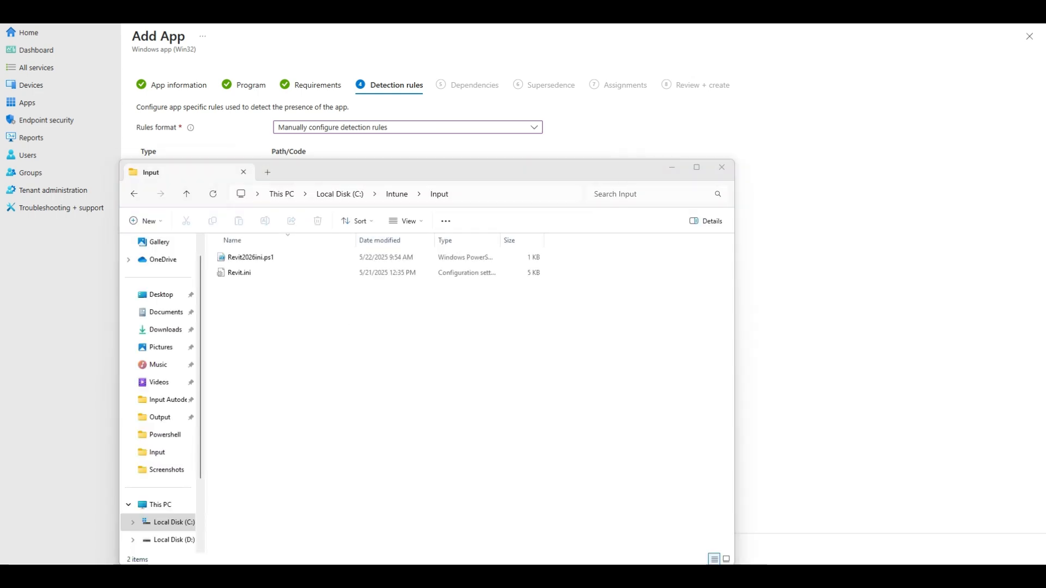
click(550, 191)
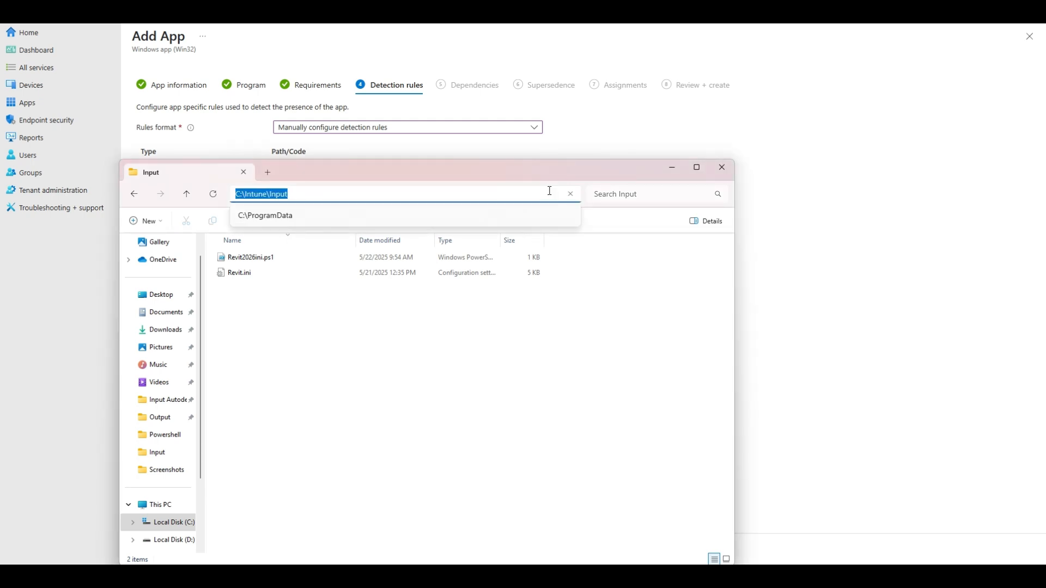
text(C:\ProgramData\Autodesk\RVT 2026\UserDataCache)
key(Return)
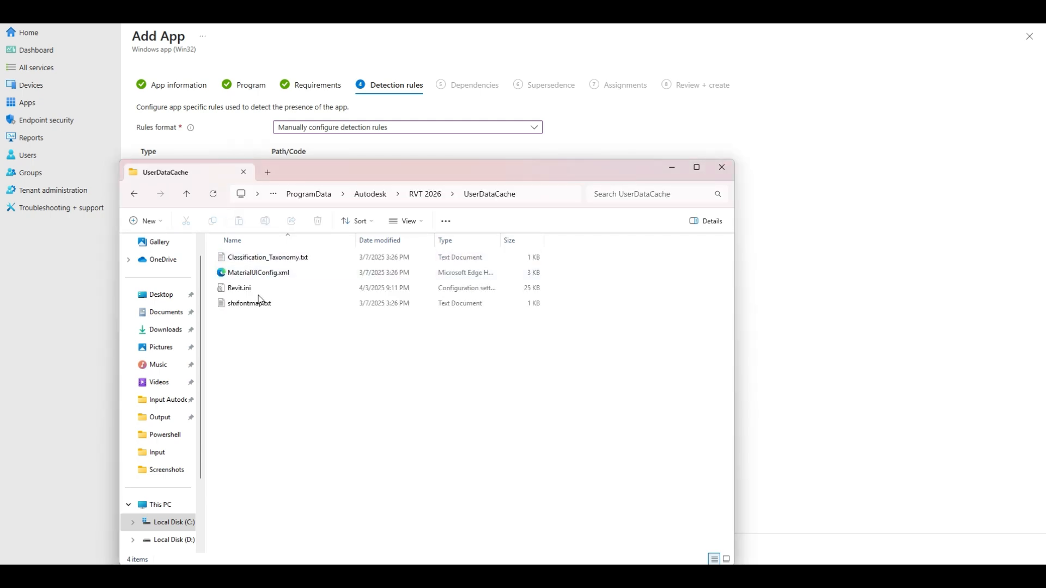
click(401, 301)
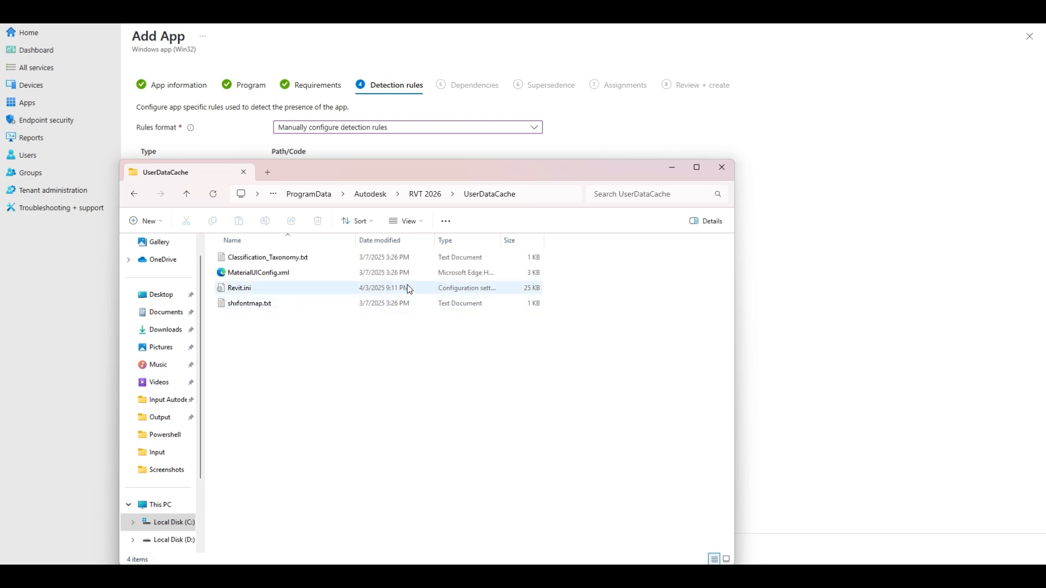
click(671, 171)
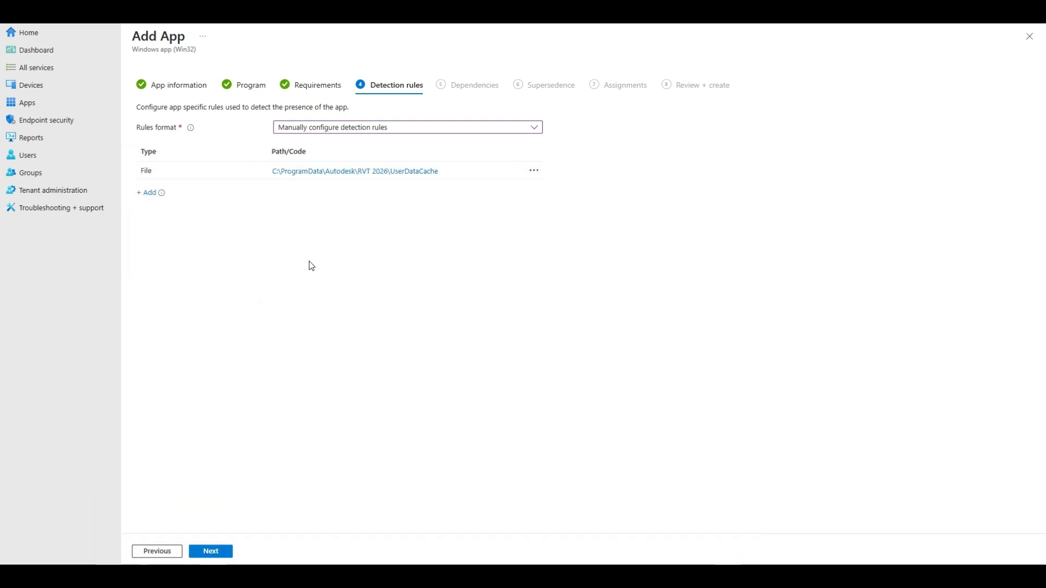
Proceed to the dependencies and add Revit 2026 as a dependency with automatic installation set to No.
click(216, 552)
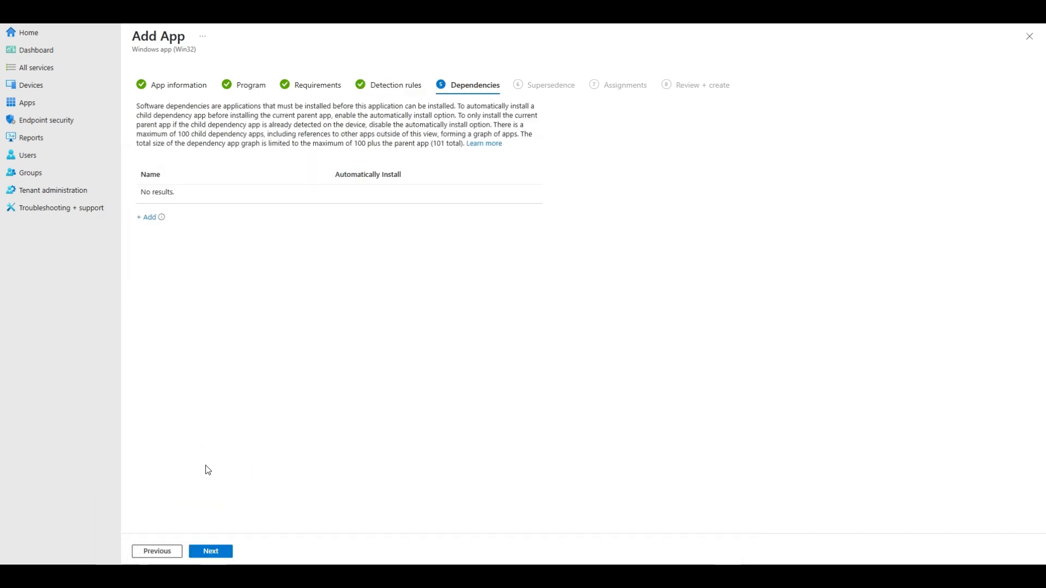
click(147, 218)
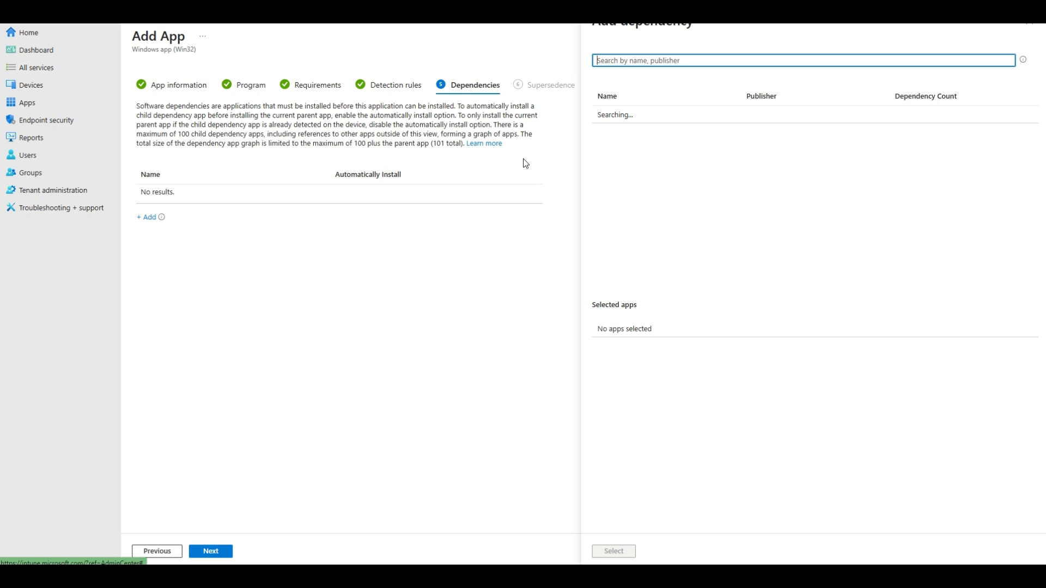
click(730, 60)
text(Revit 2026)
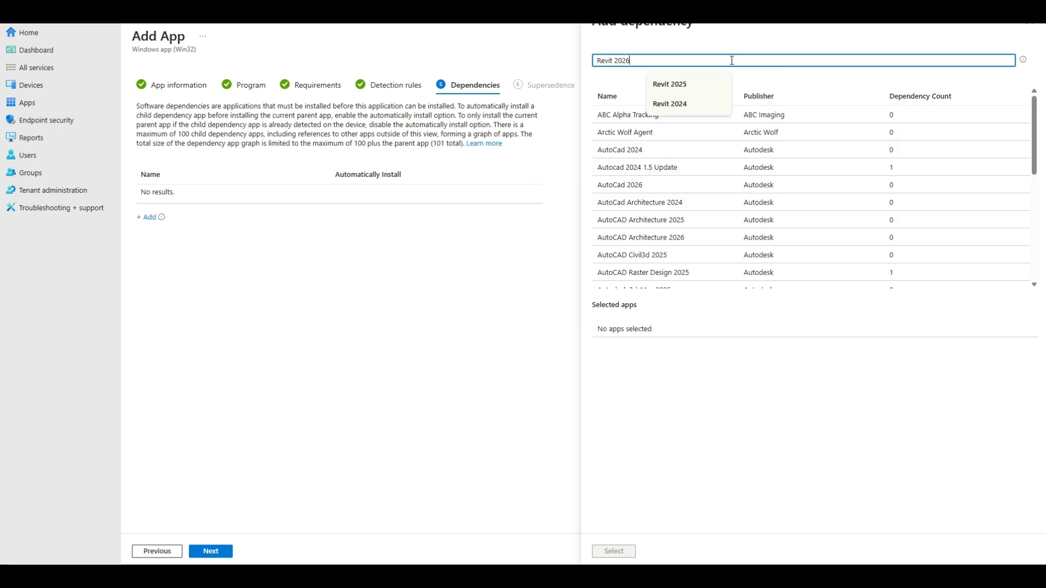
key(Return)
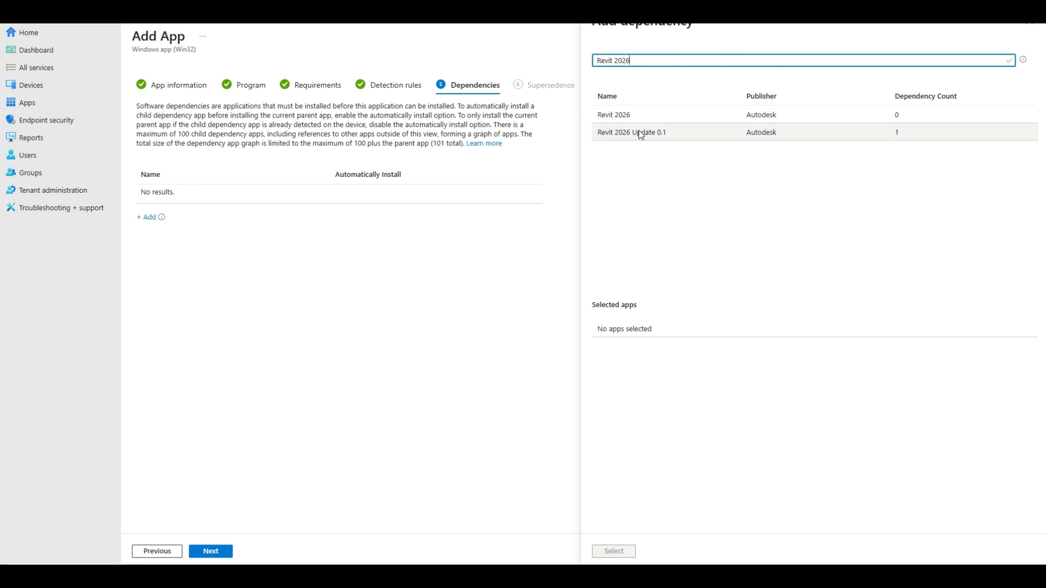
click(707, 116)
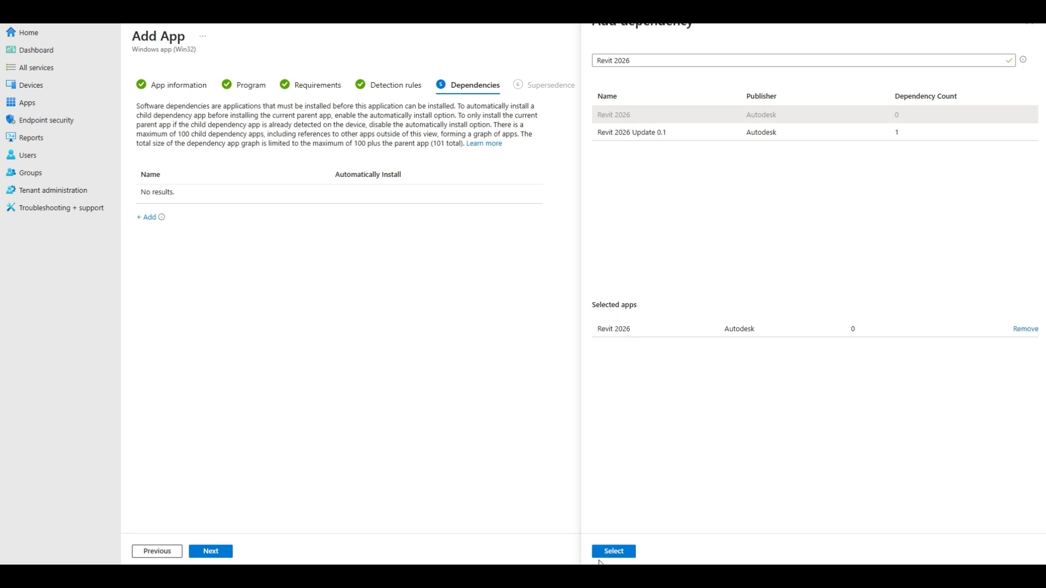
click(613, 551)
click(389, 194)
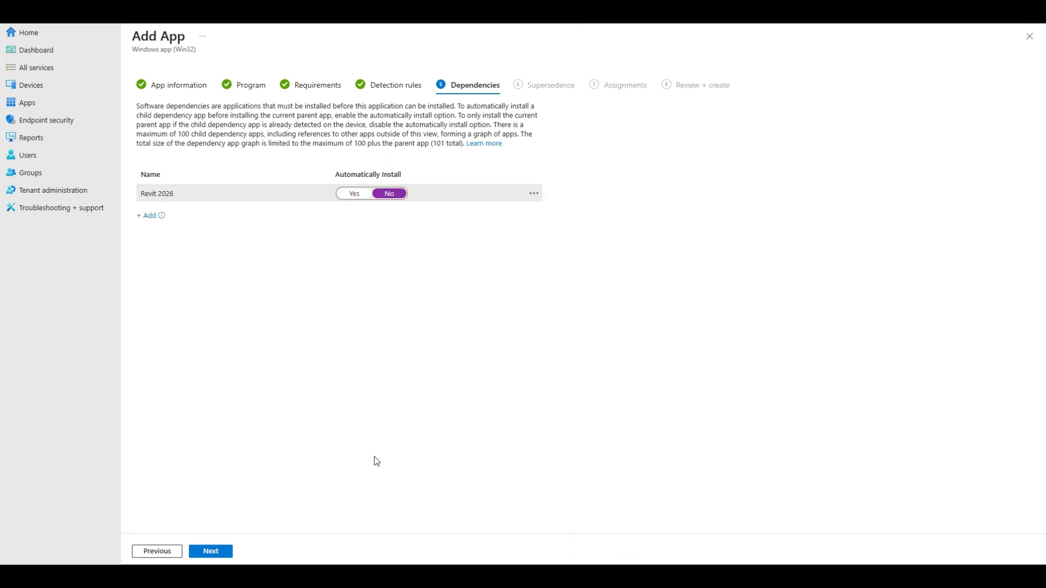
Leave supersedence empty and assign the app as Required to all devices and as Available for enrolled devices to all users.
click(221, 552)
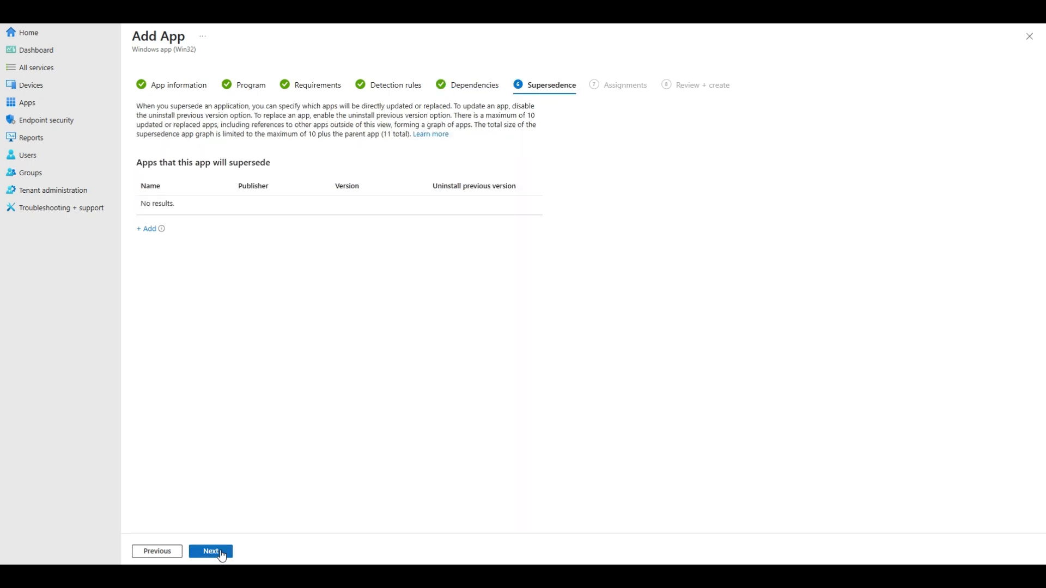
click(216, 553)
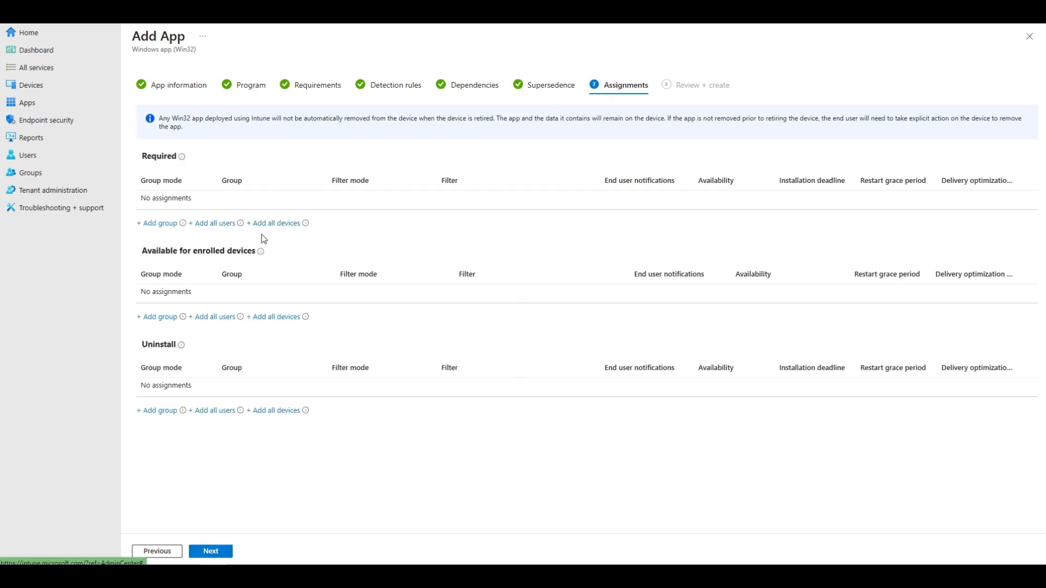
click(277, 223)
click(215, 315)
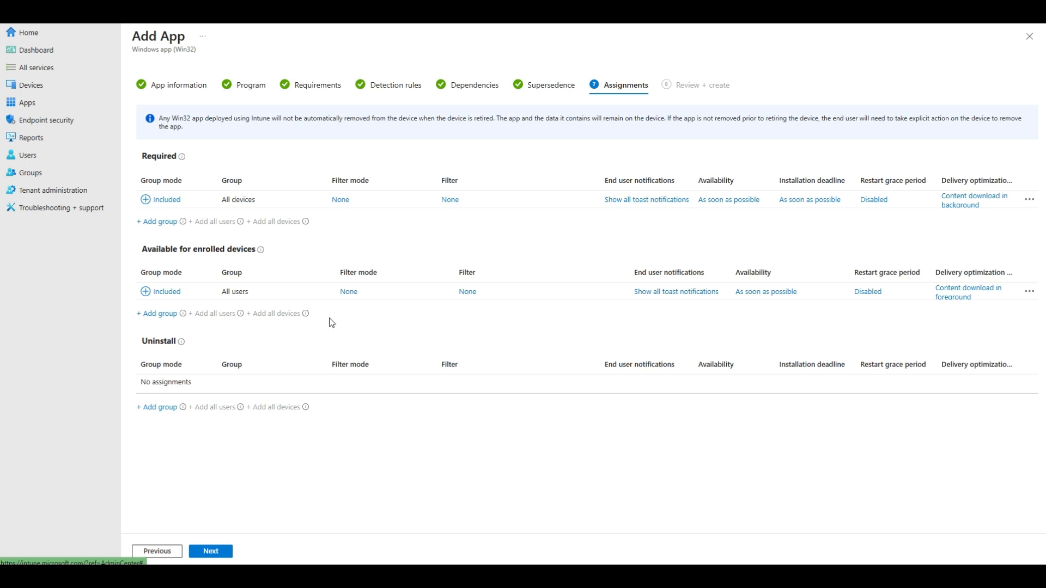
Create the Revit 2026 ini File app from the review page and check the notifications for its creation and upload status.
click(215, 552)
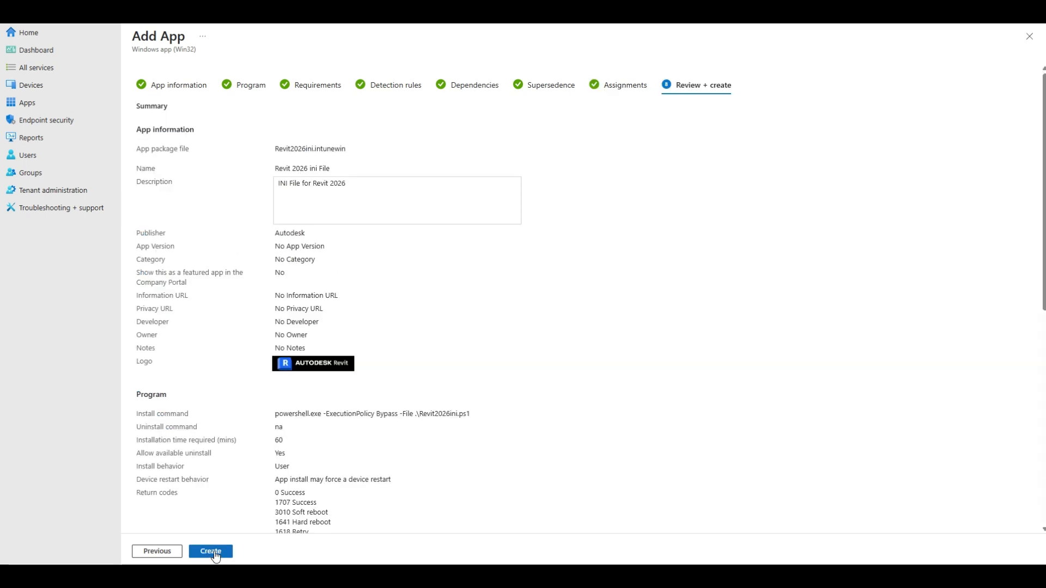
click(215, 554)
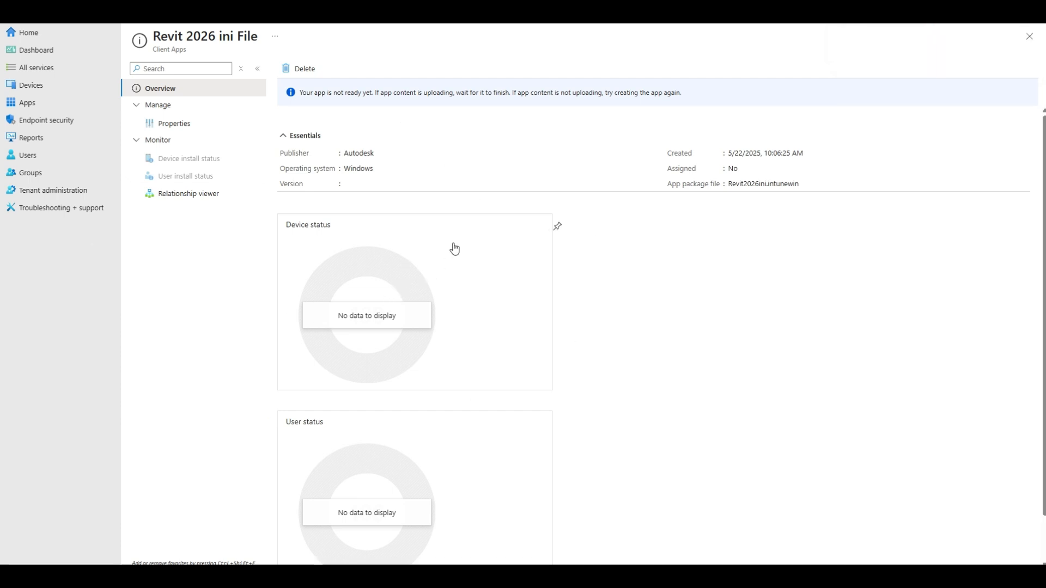
click(848, 12)
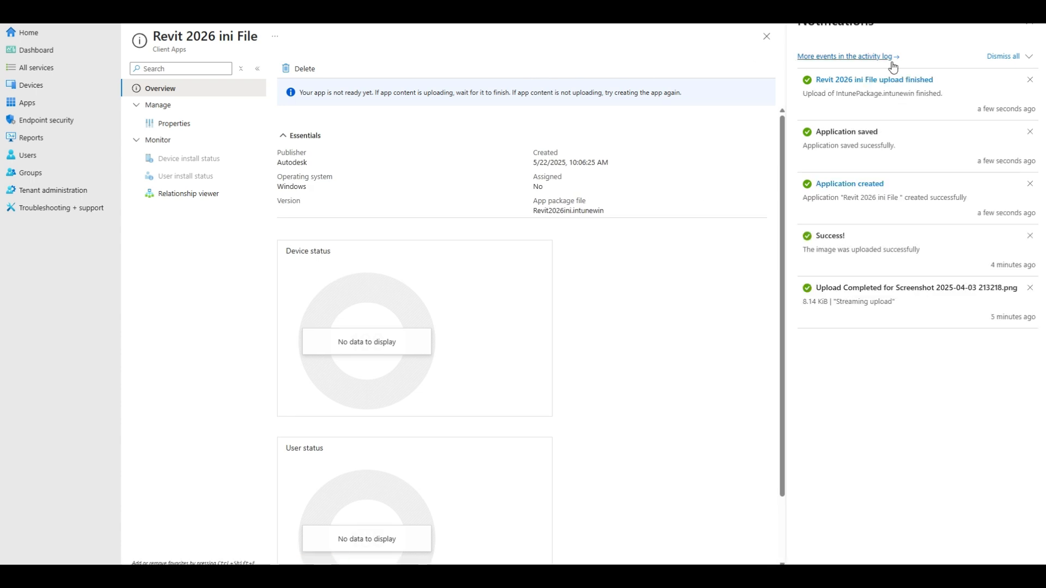
click(1028, 28)
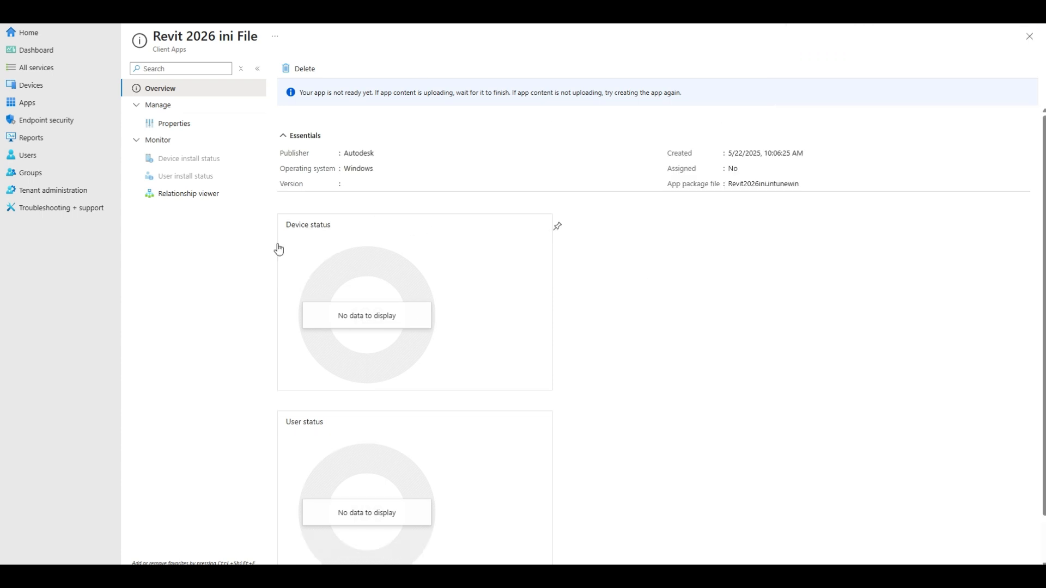